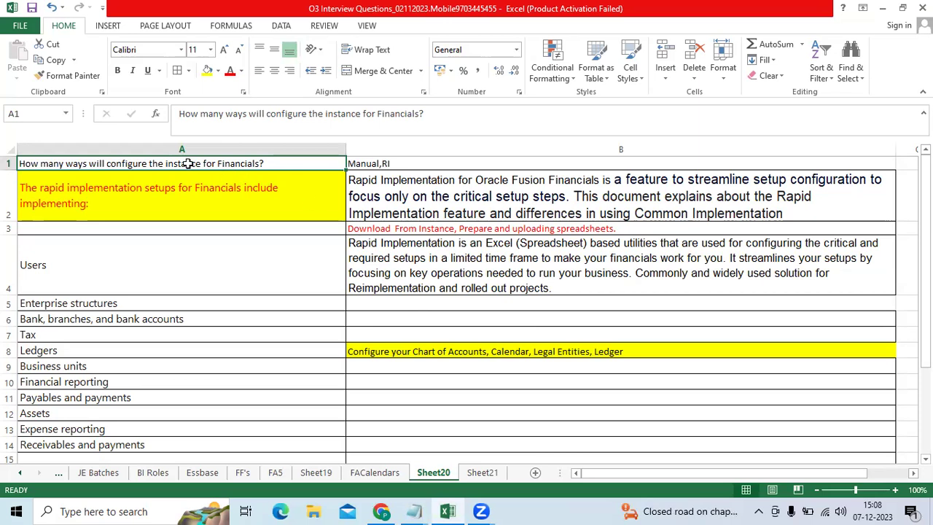
Make the row 1 question and its Manual,RI answer red at 14 pt, then review B2 and B4.
drag(188, 164, 373, 164)
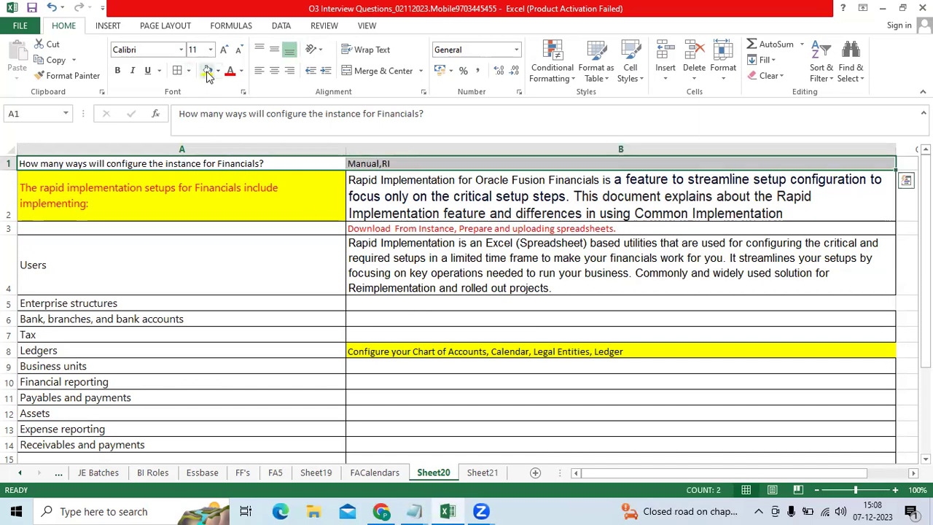
click(229, 70)
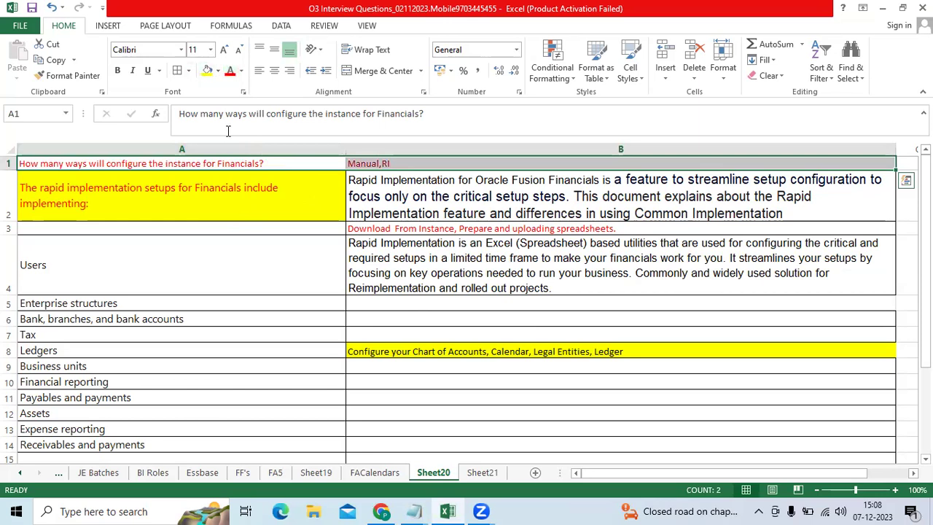
click(209, 49)
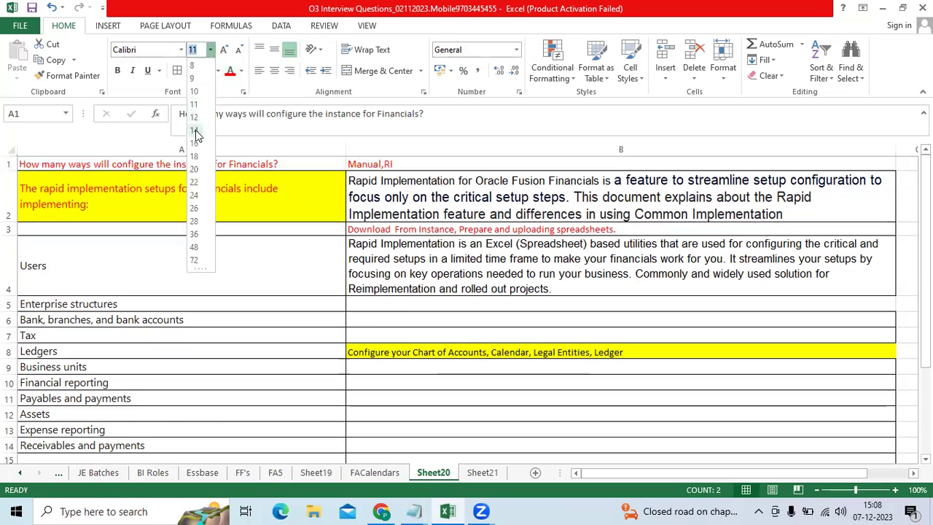
click(195, 131)
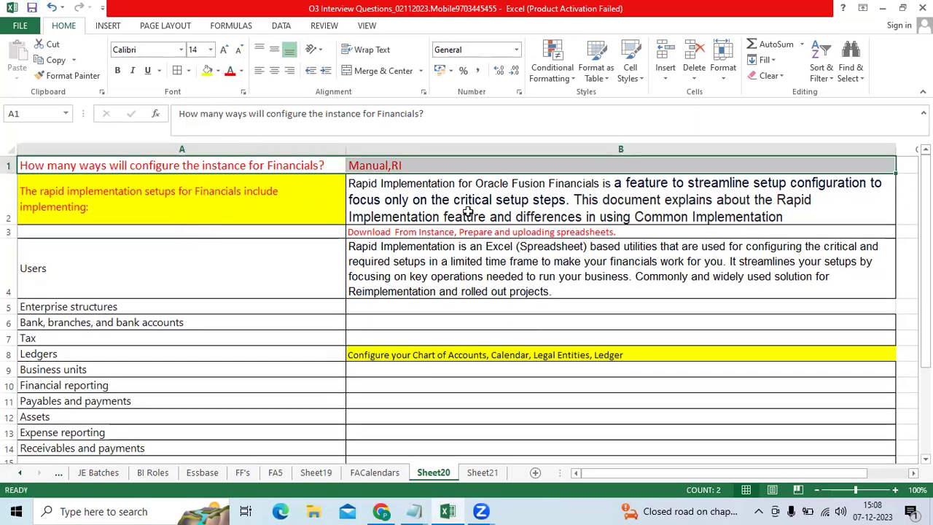
click(450, 219)
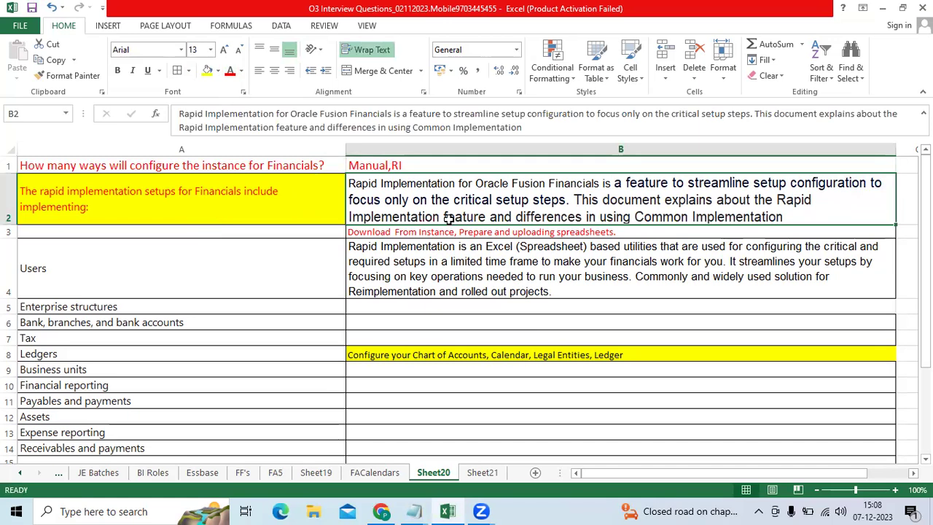
click(431, 284)
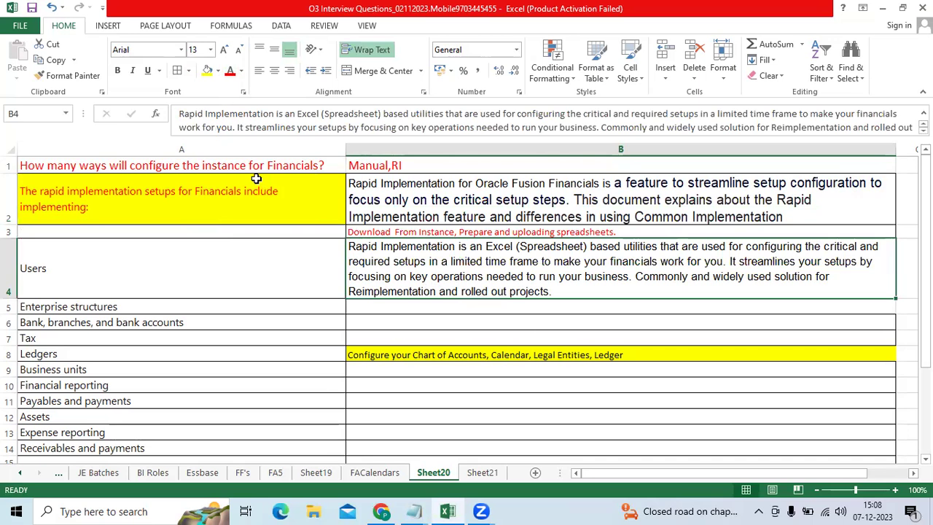
click(230, 166)
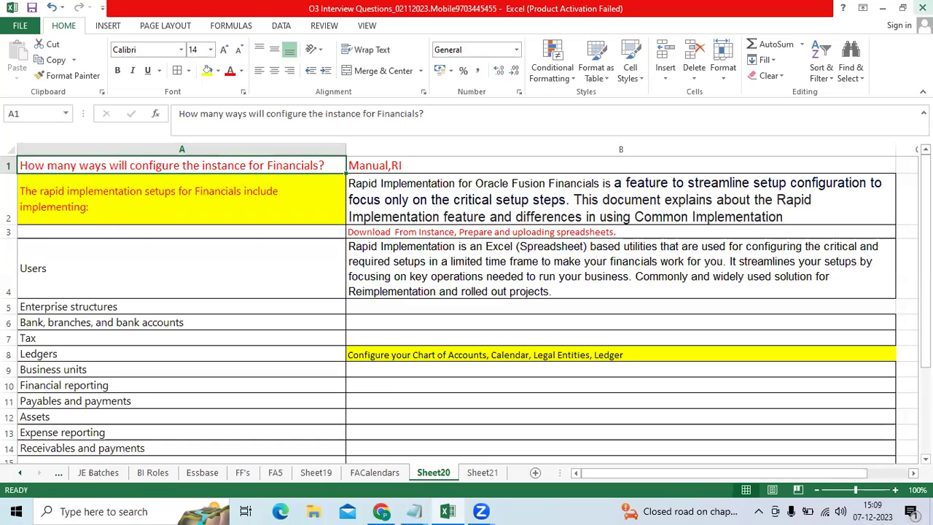
click(435, 166)
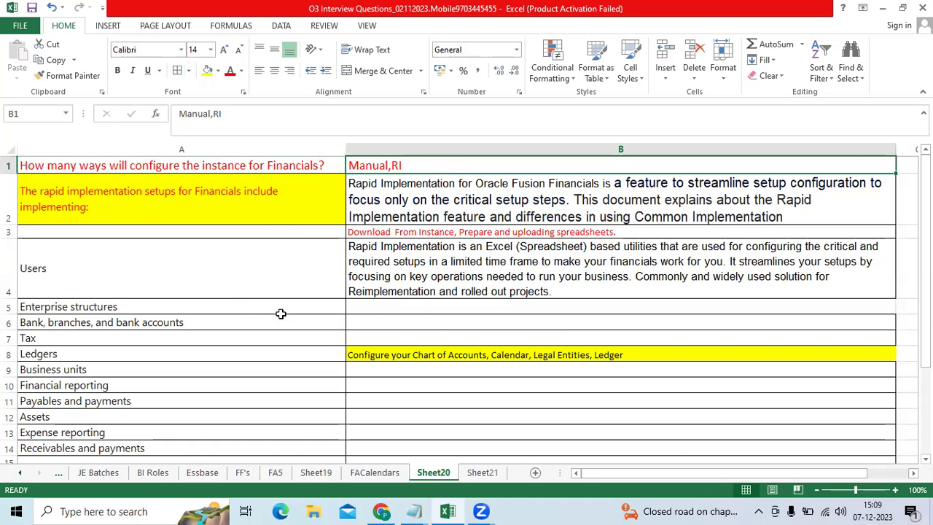
double_click(424, 165)
drag(424, 166, 308, 164)
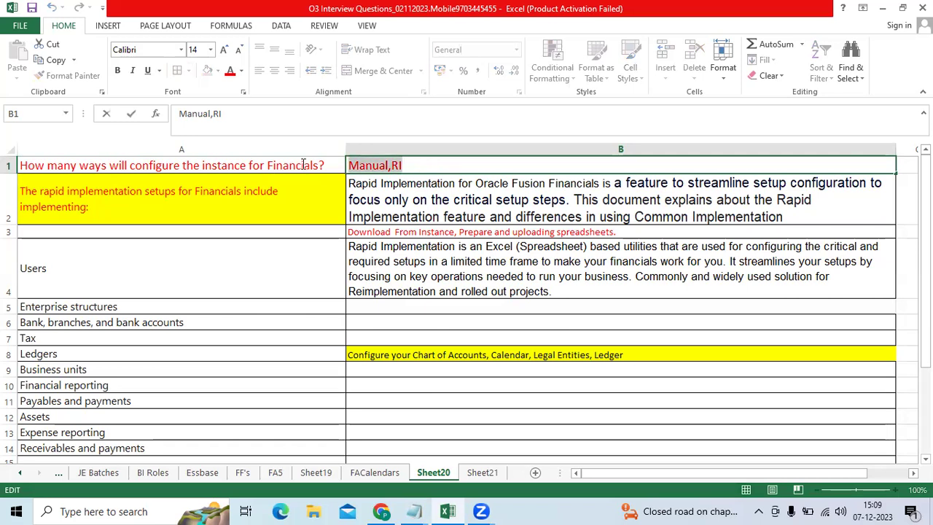
click(259, 216)
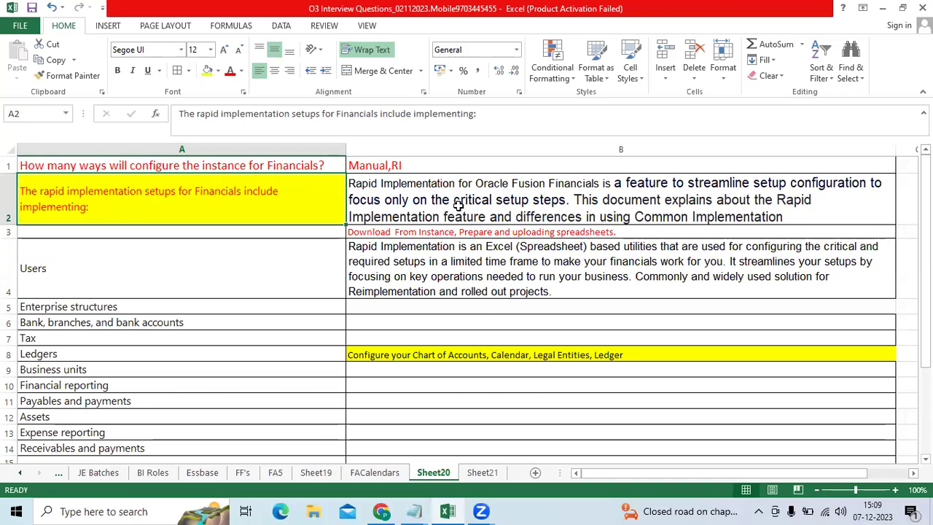
click(470, 201)
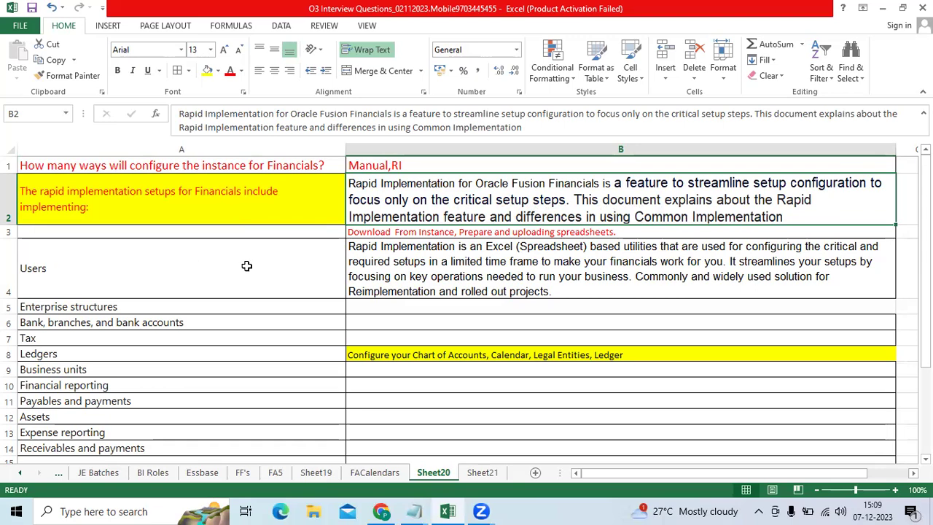
Review the in-scope Financials modules, from General Ledger through Assets.
scroll(246, 265, down, 4)
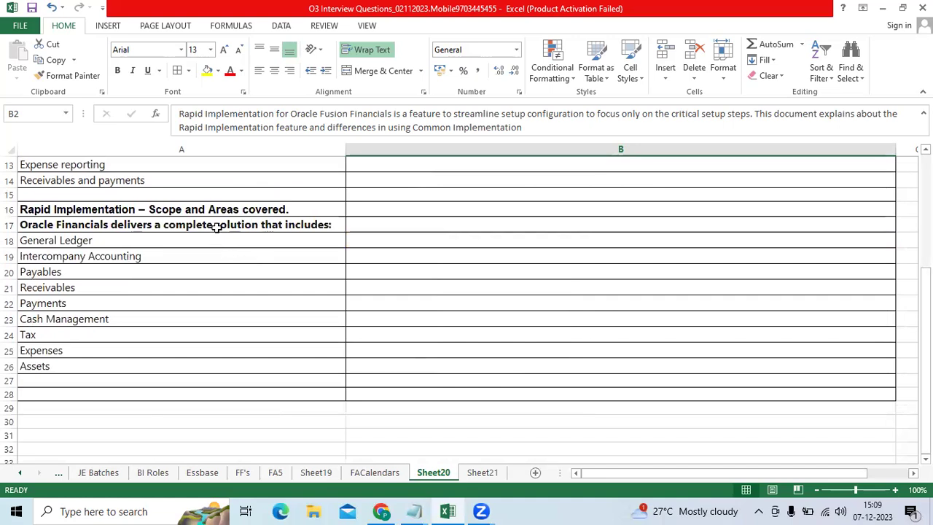
drag(223, 210, 215, 362)
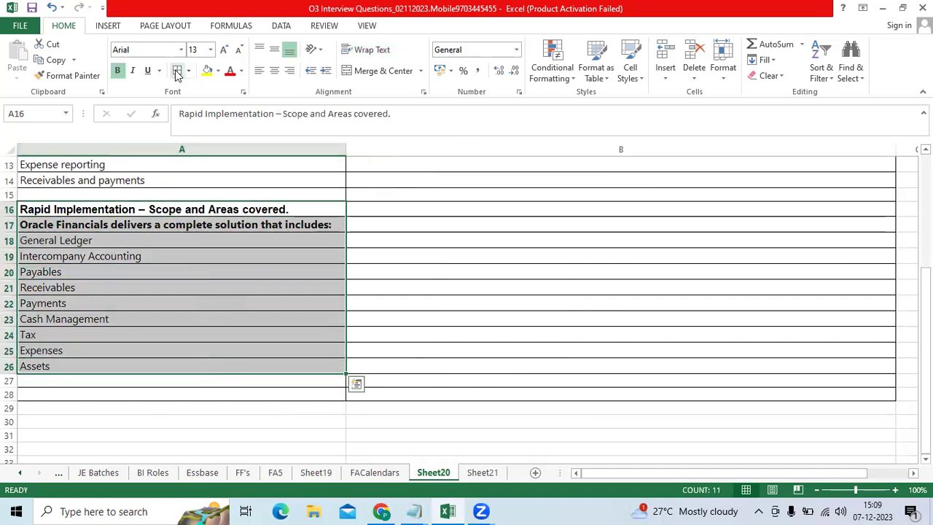
click(196, 343)
drag(202, 210, 184, 368)
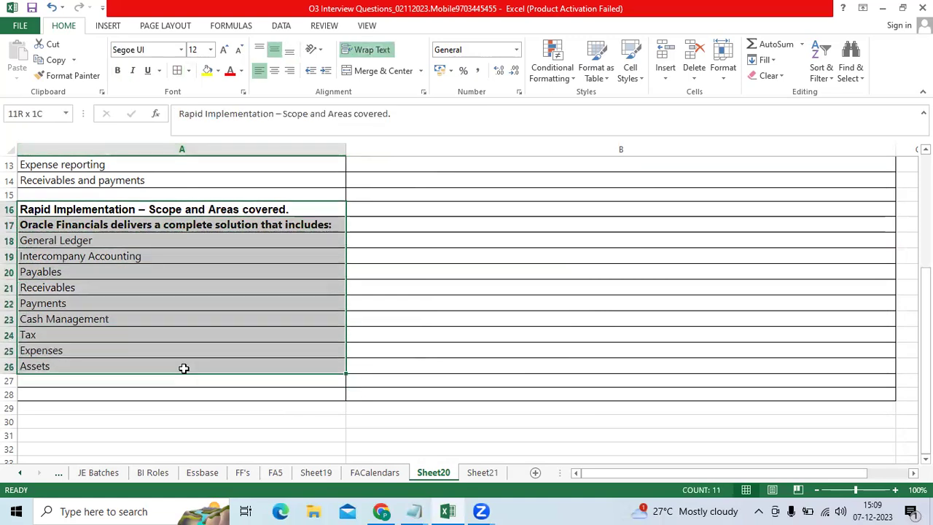
click(206, 319)
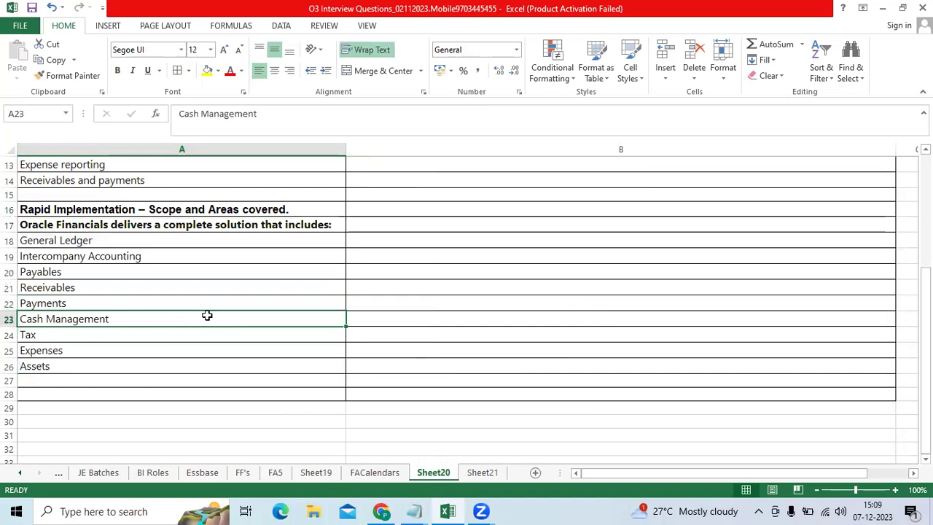
click(189, 241)
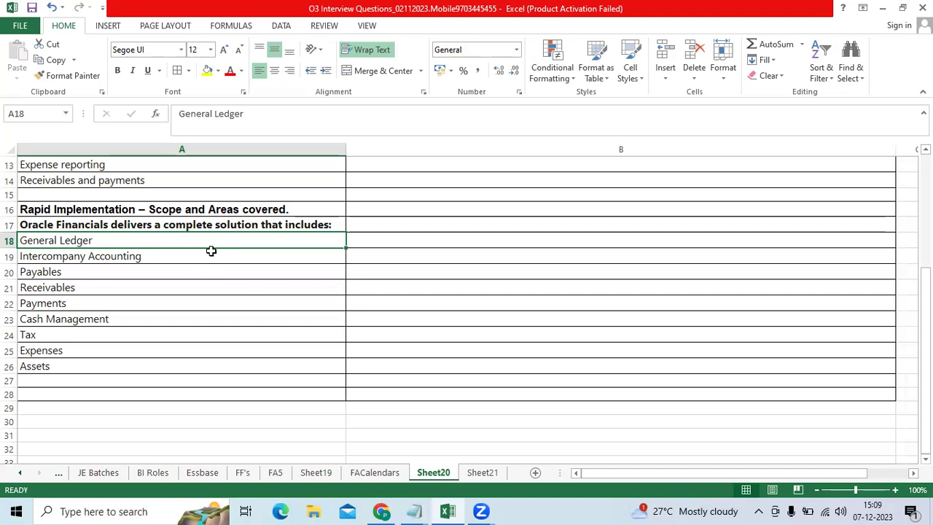
click(134, 272)
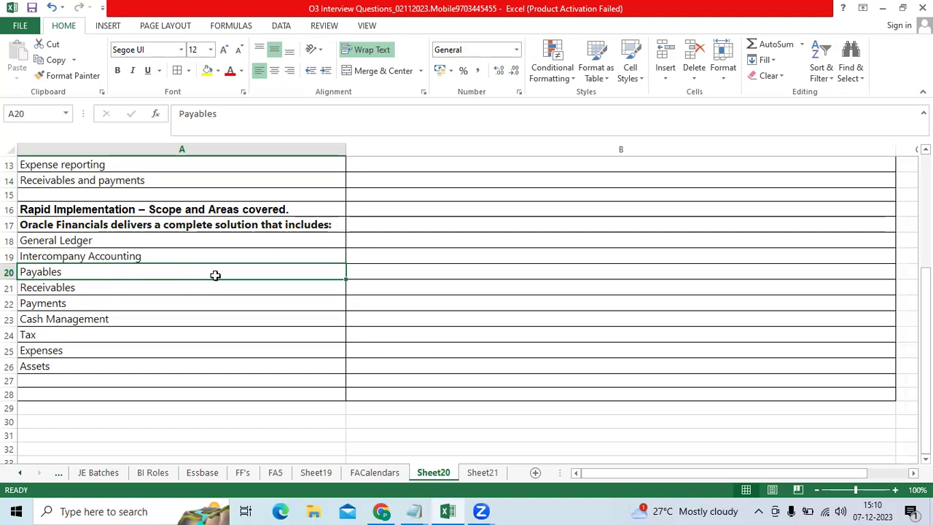
click(135, 294)
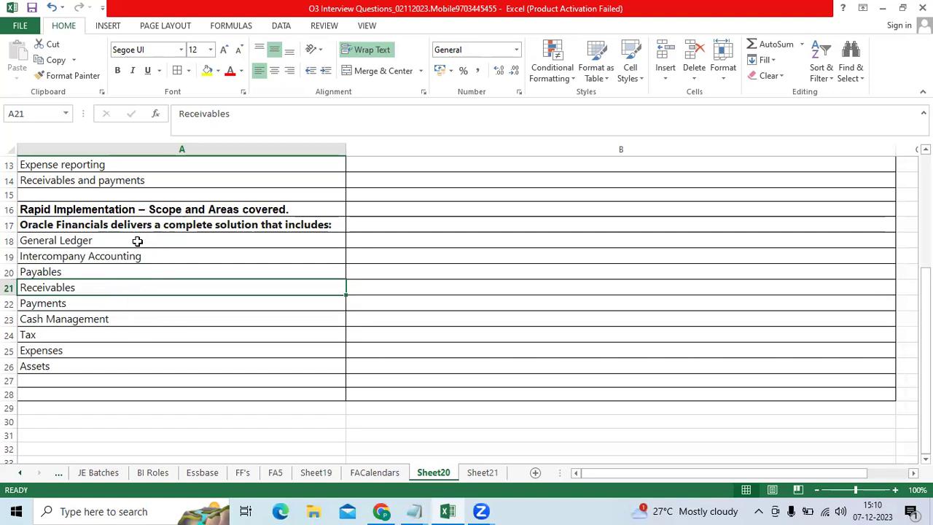
drag(137, 241, 126, 365)
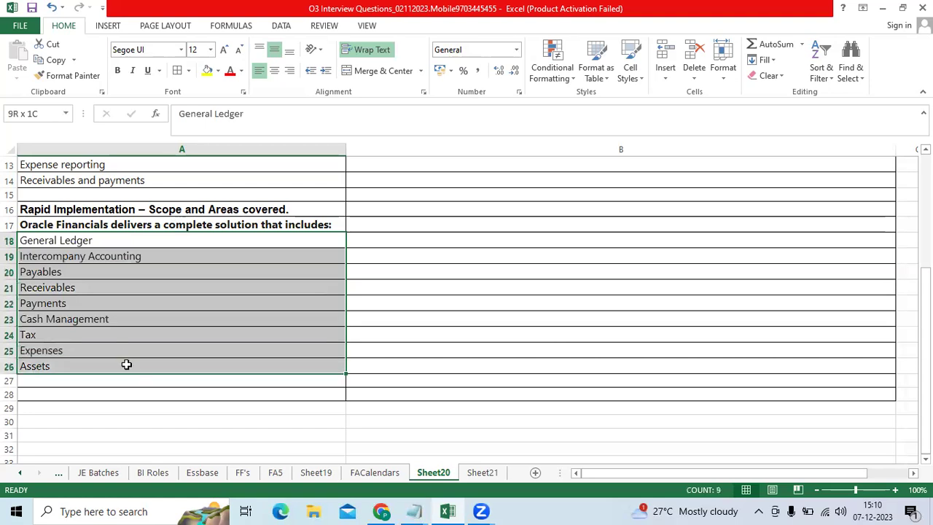
drag(126, 365, 126, 364)
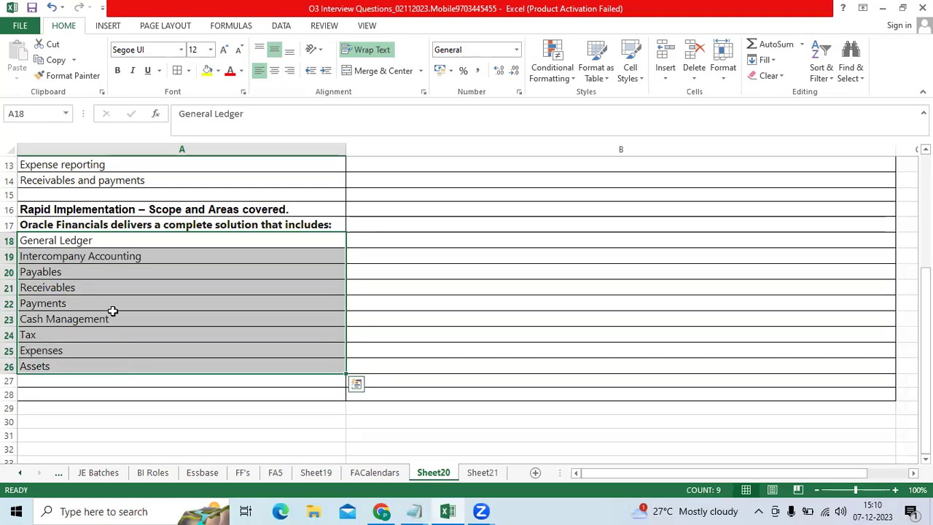
Check the download and upload note in B3, then bring up Oracle's Setup: Financials page.
scroll(127, 311, up, 4)
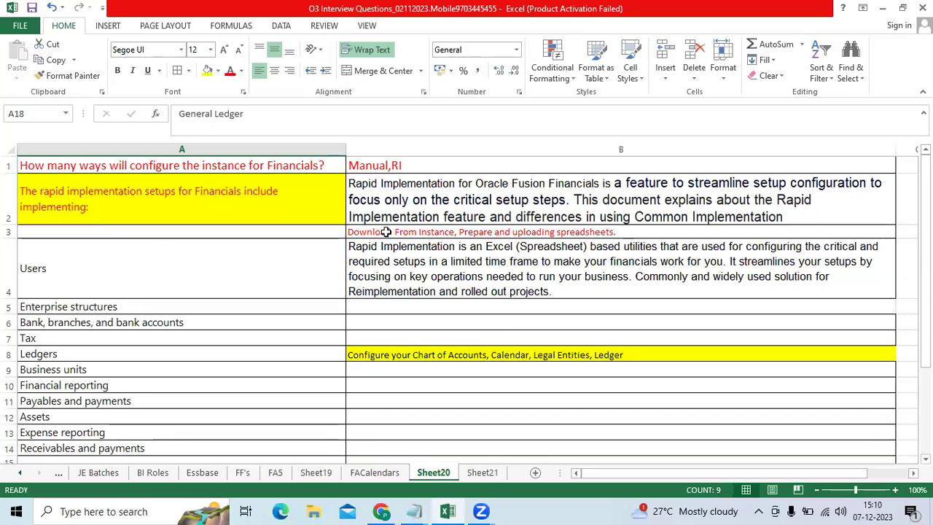
click(386, 232)
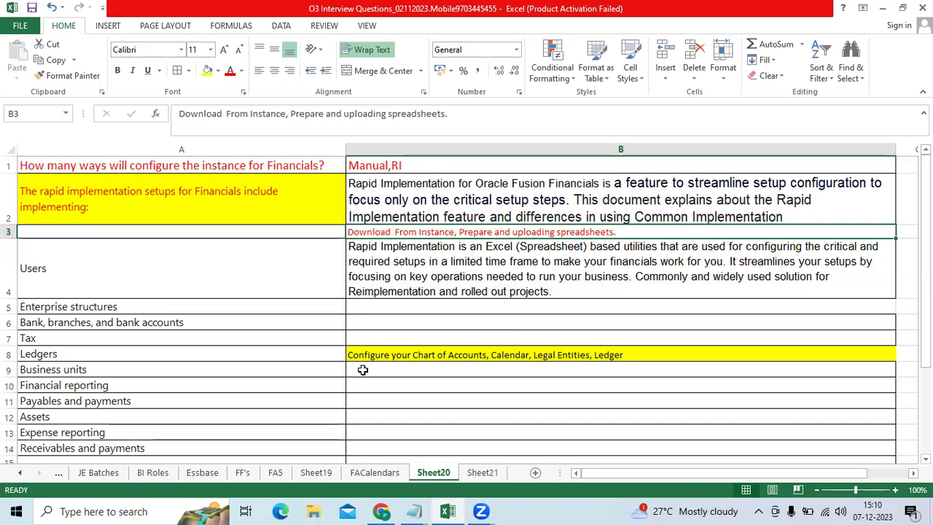
click(383, 508)
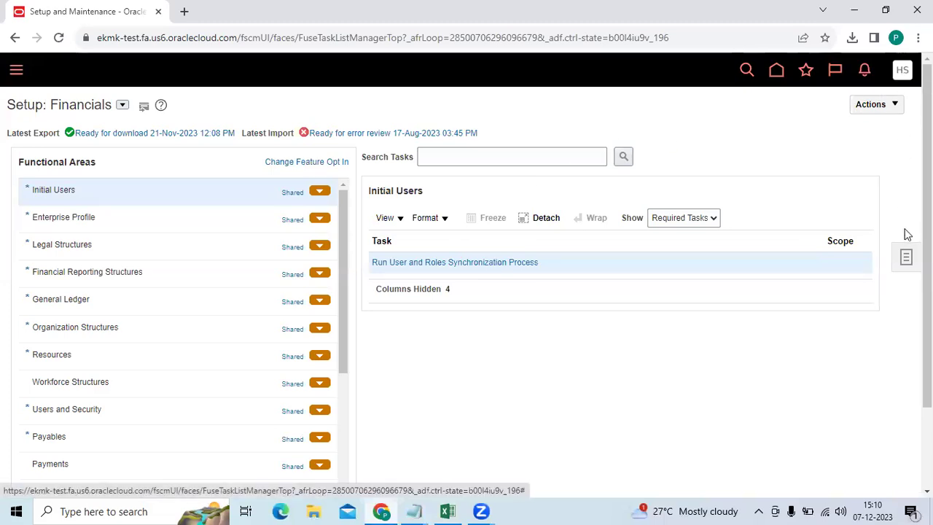
Search setup tasks for %rAPID% and scroll through the Rapid Implementation task lists and counts.
click(905, 259)
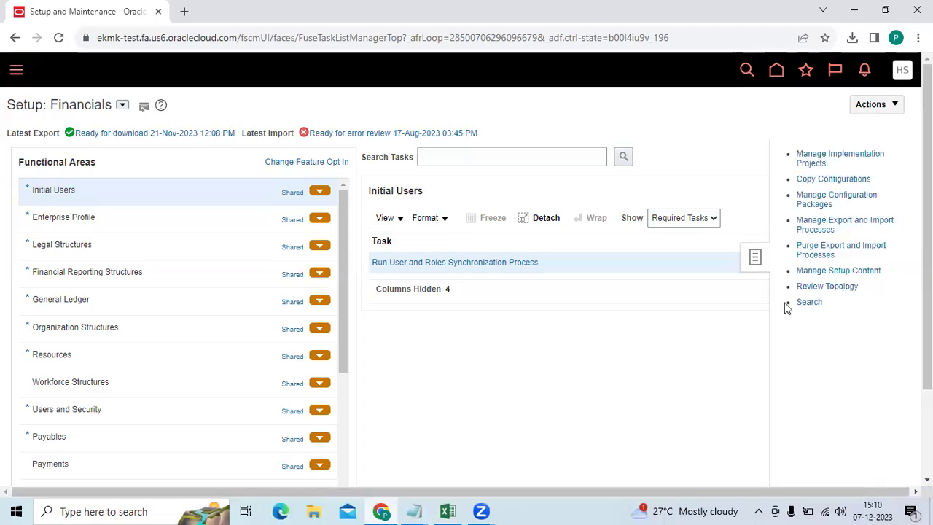
click(809, 302)
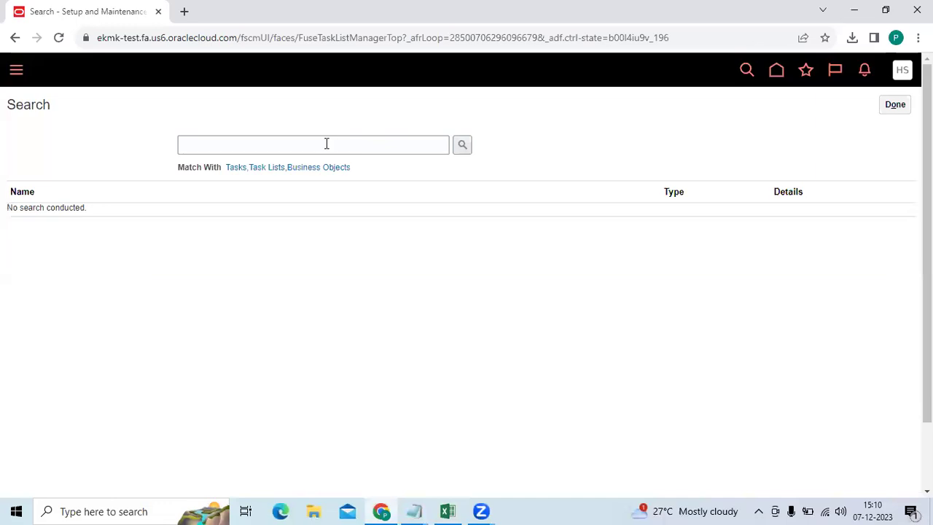
click(327, 144)
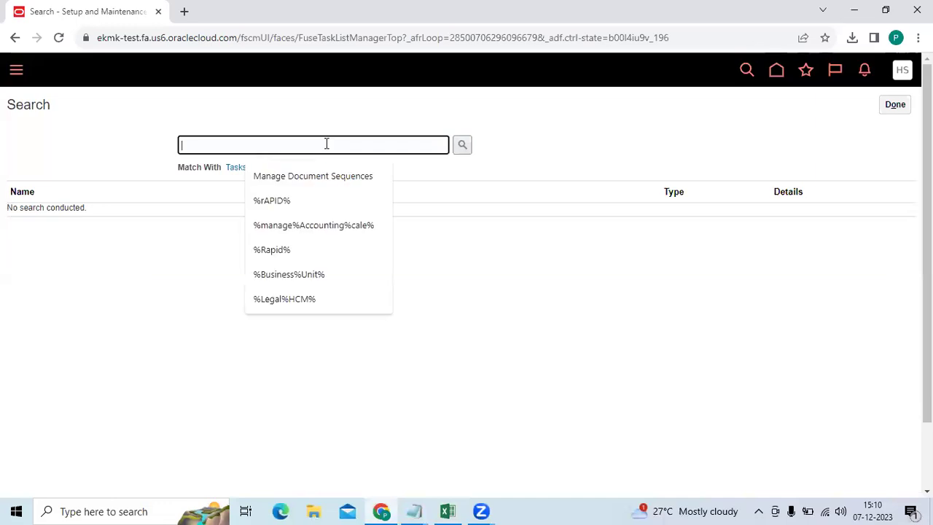
click(324, 198)
click(462, 144)
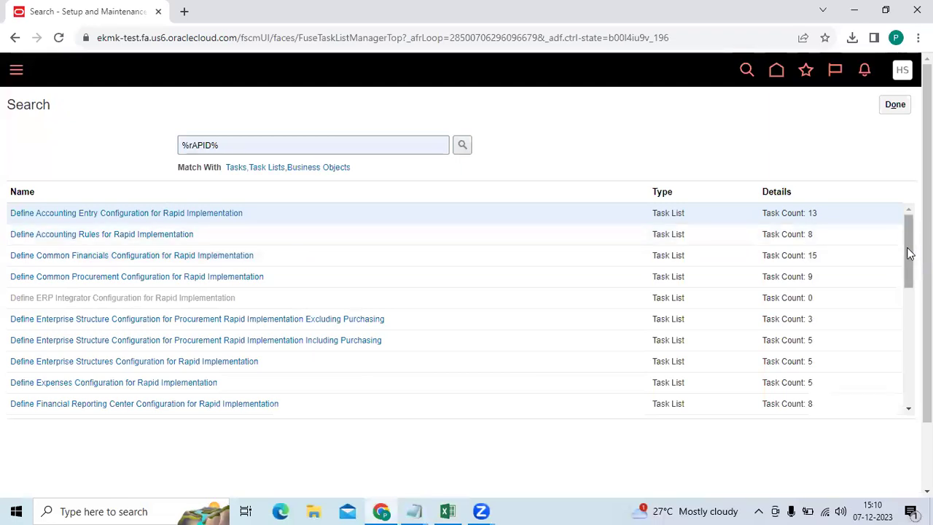
drag(908, 248, 906, 375)
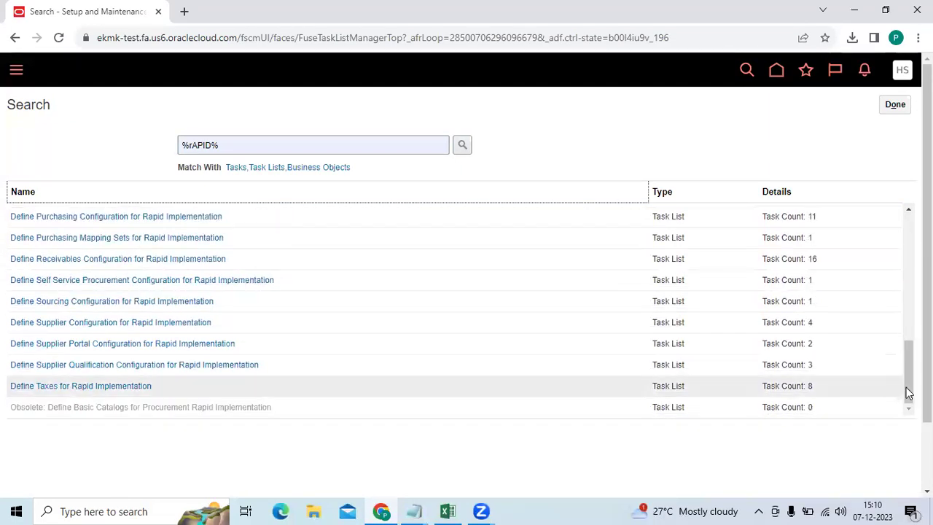
scroll(906, 348, up, 5)
scroll(902, 343, up, 1)
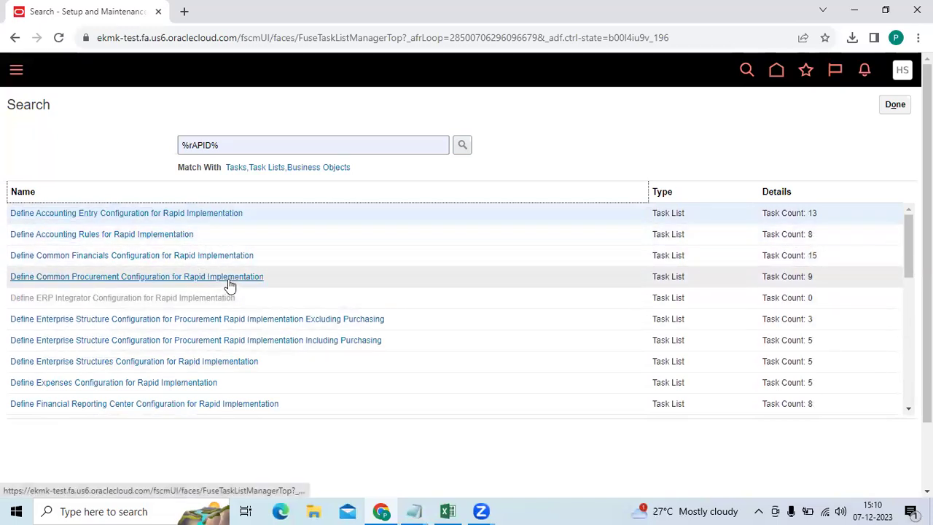
Review the Define Common Financials Configuration for Rapid Implementation tasks, Manage Geographies to Manage Simulator Transactions.
click(120, 257)
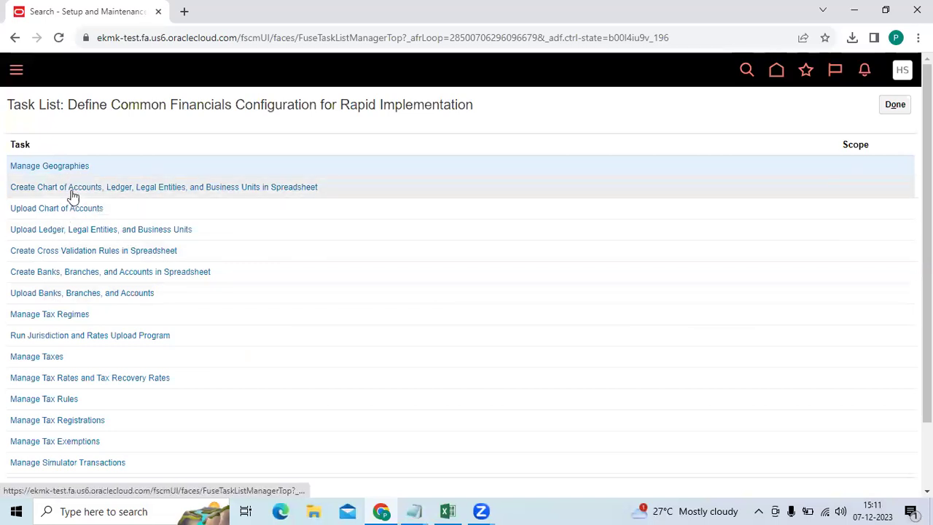
click(73, 191)
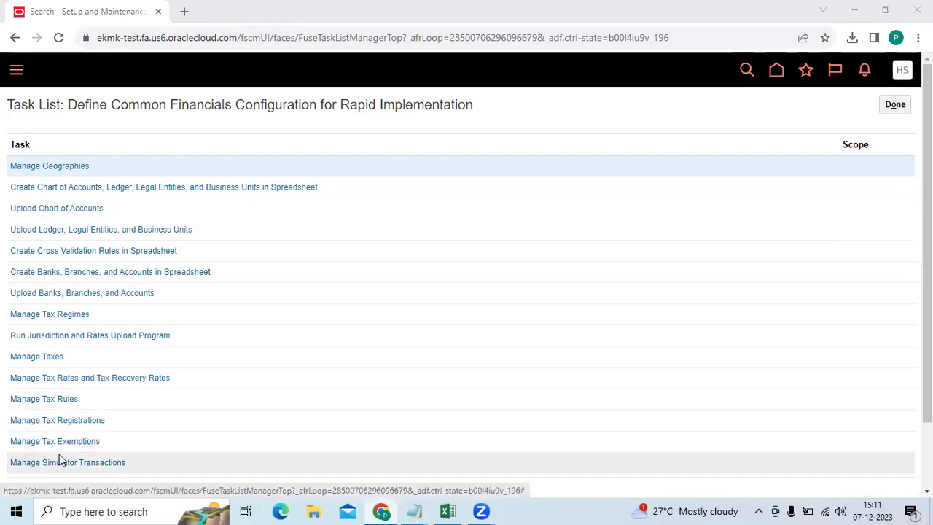
scroll(89, 331, down, 1)
scroll(89, 329, up, 1)
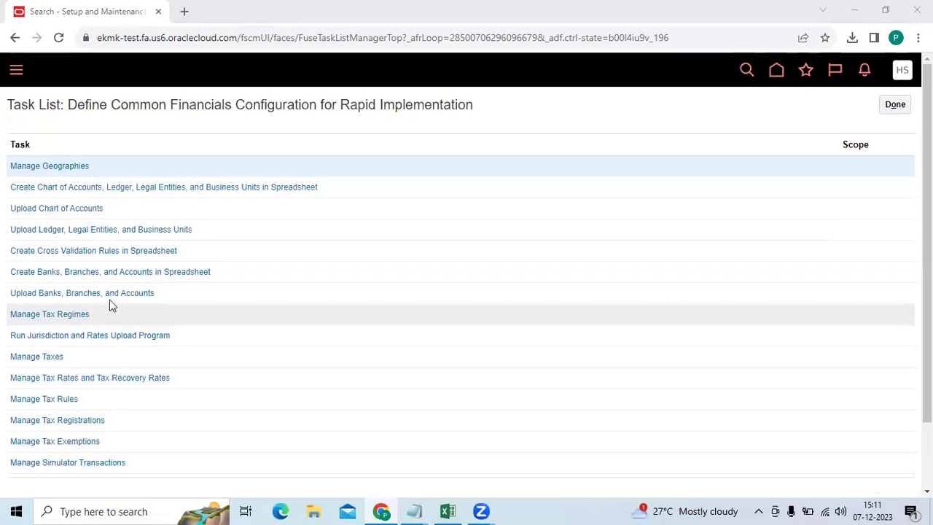
Back in the notes workbook, review setup areas Users through Business units.
click(447, 510)
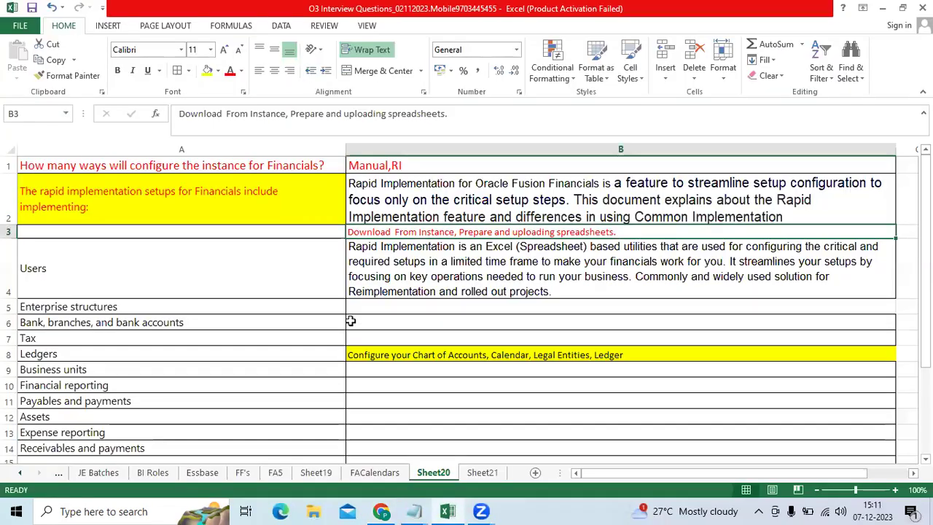
click(555, 277)
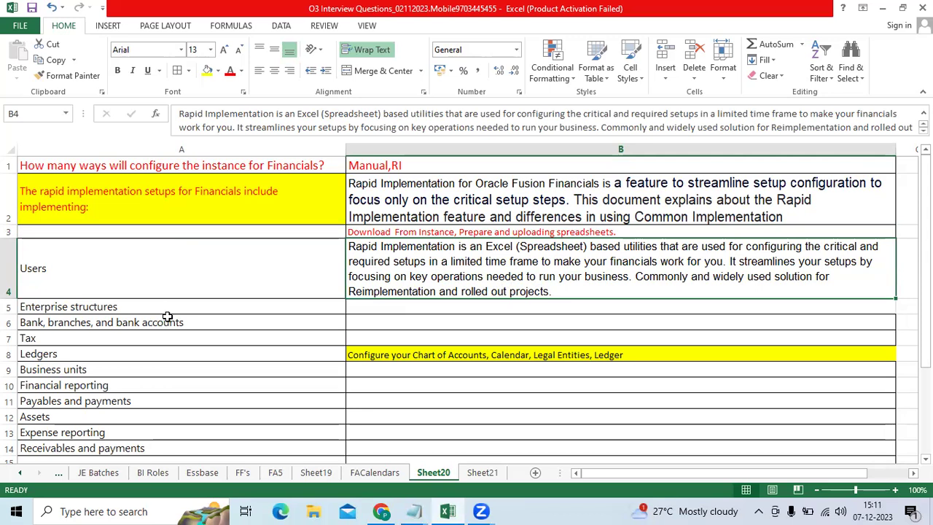
click(141, 278)
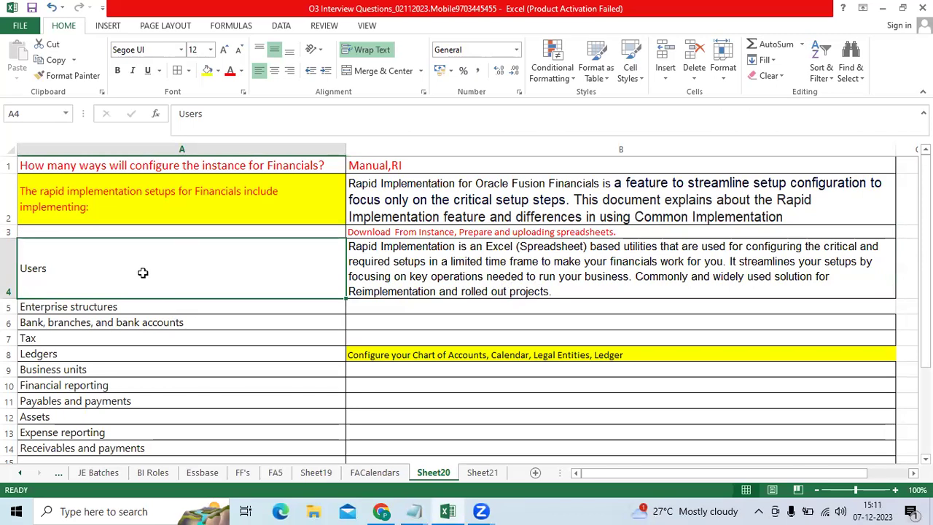
click(134, 304)
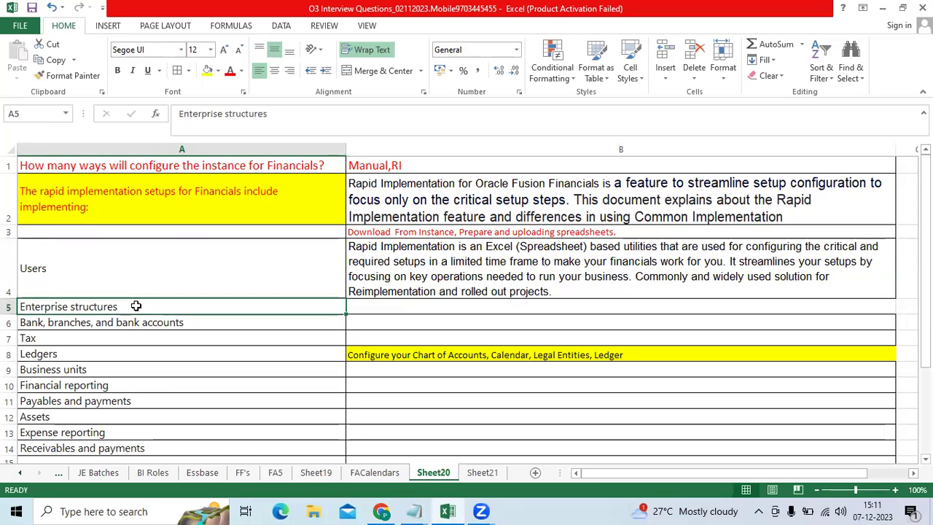
click(126, 323)
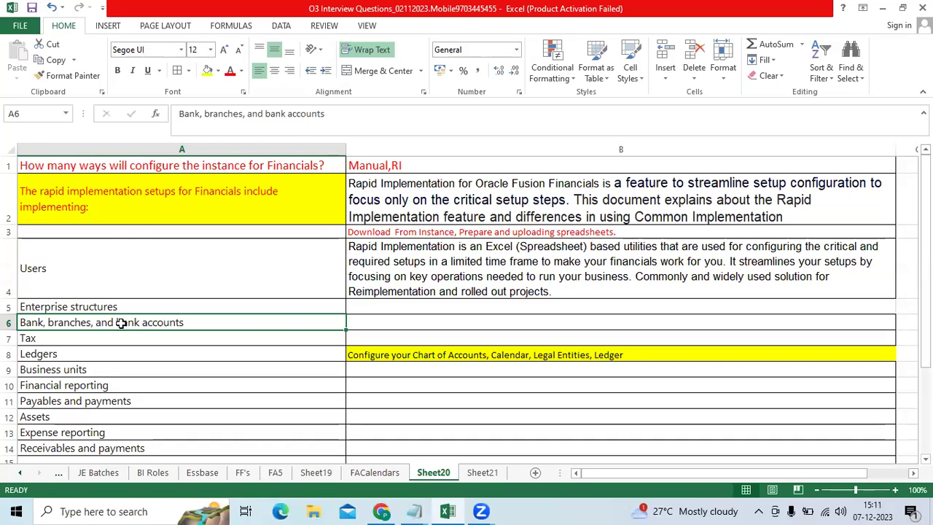
click(80, 341)
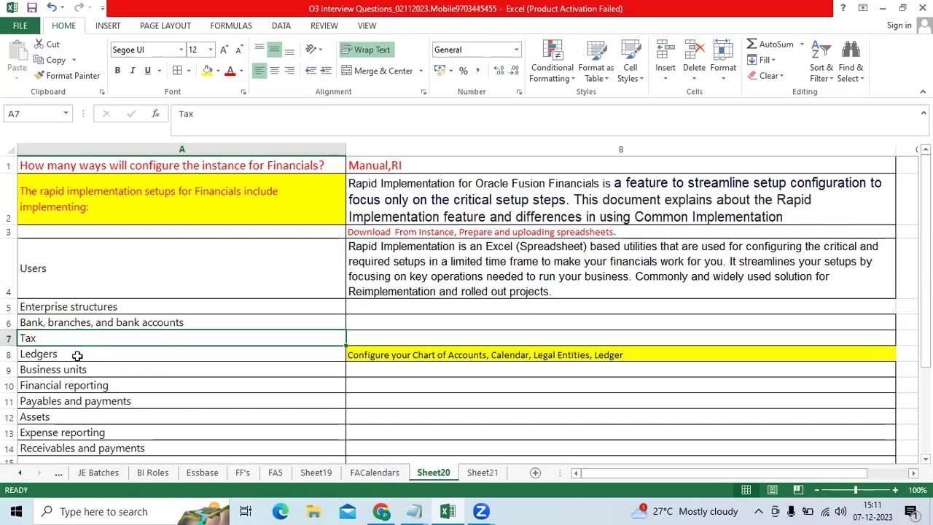
click(77, 355)
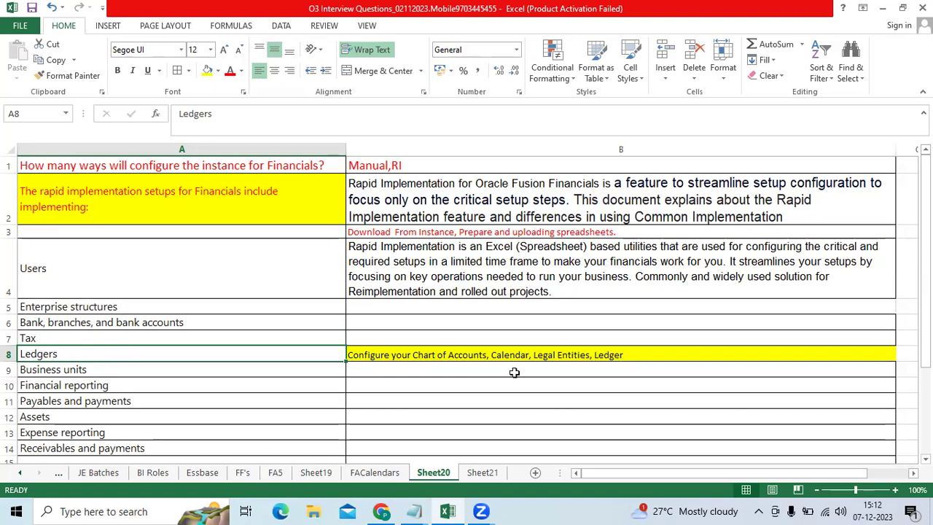
click(115, 371)
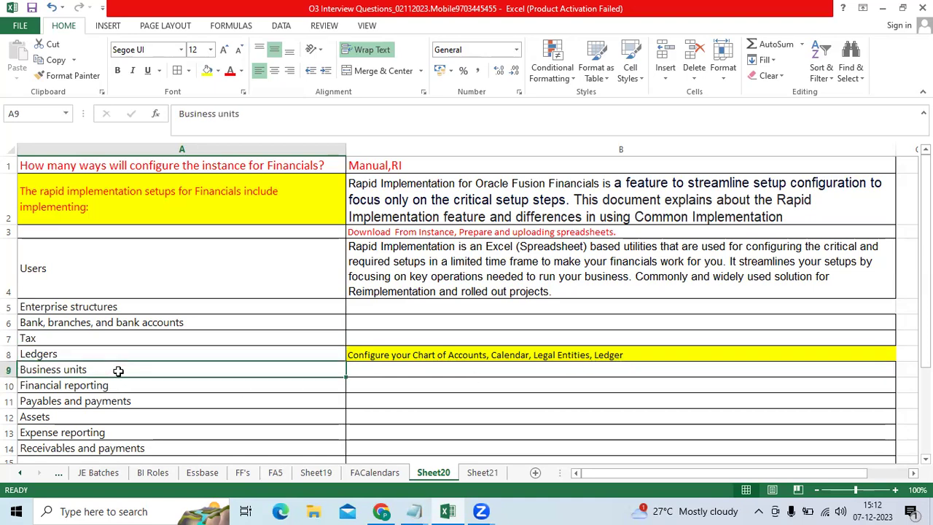
Review Financial reporting through Receivables and payments, then move to Sheet21.
scroll(118, 371, down, 1)
click(121, 306)
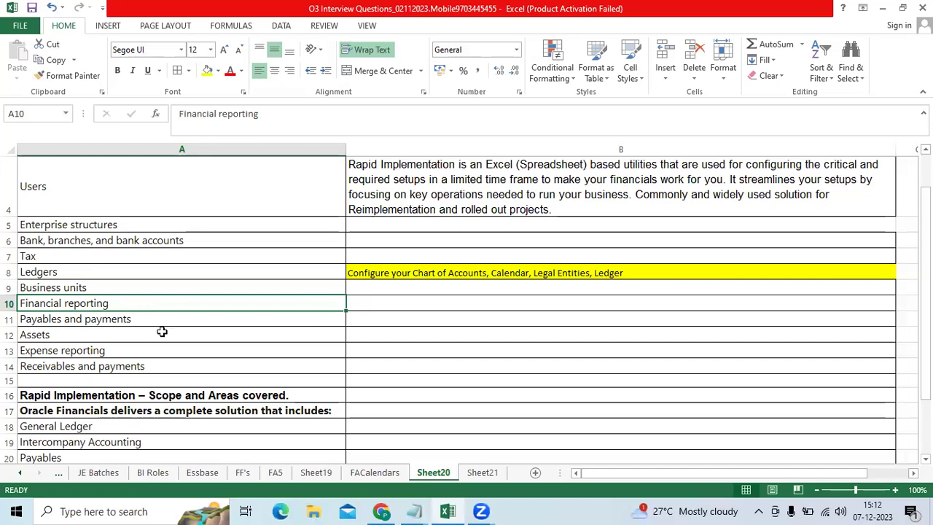
click(133, 321)
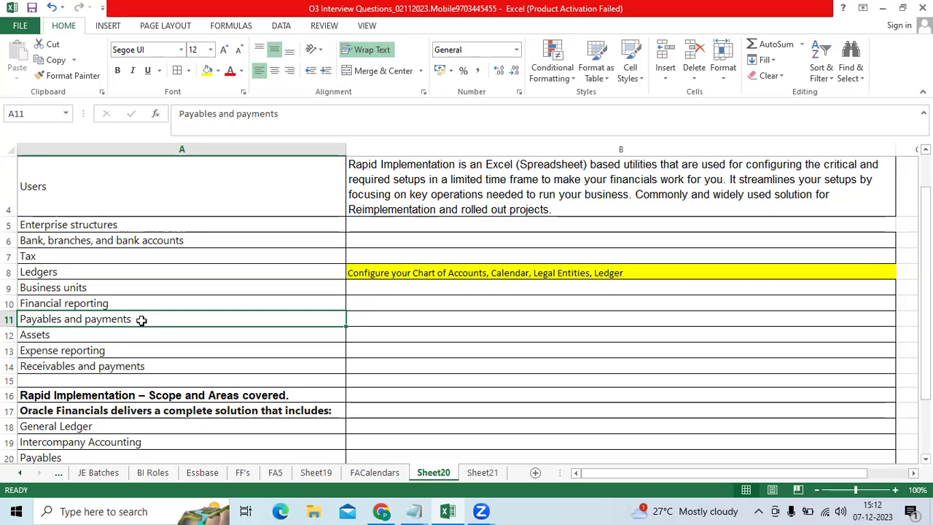
click(81, 338)
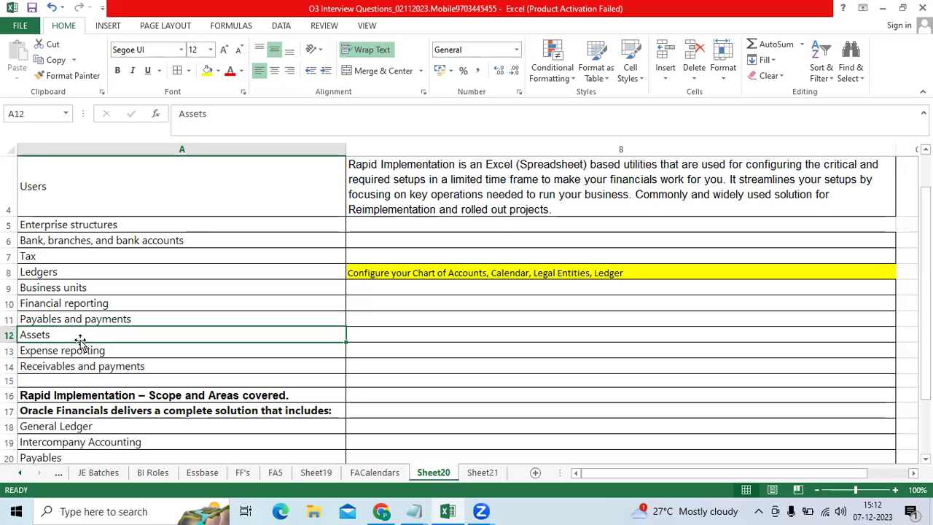
click(90, 351)
click(106, 370)
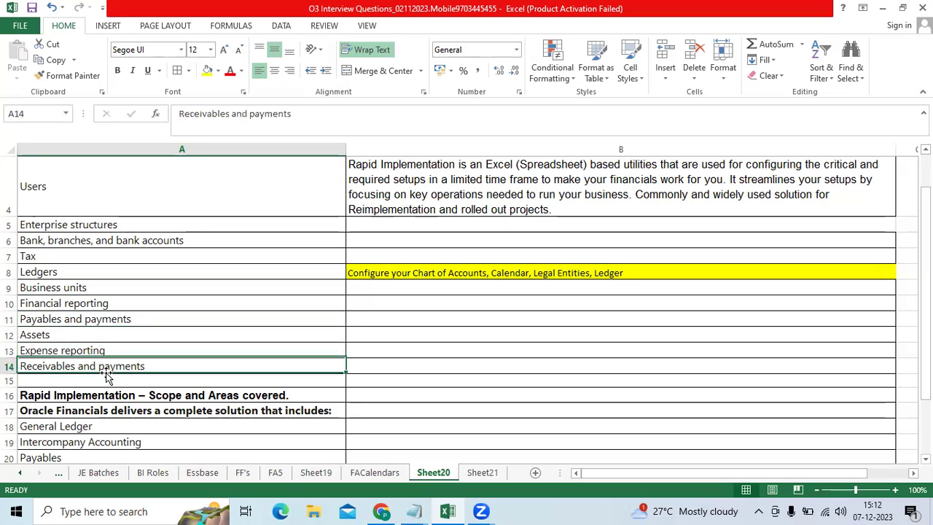
scroll(146, 363, up, 2)
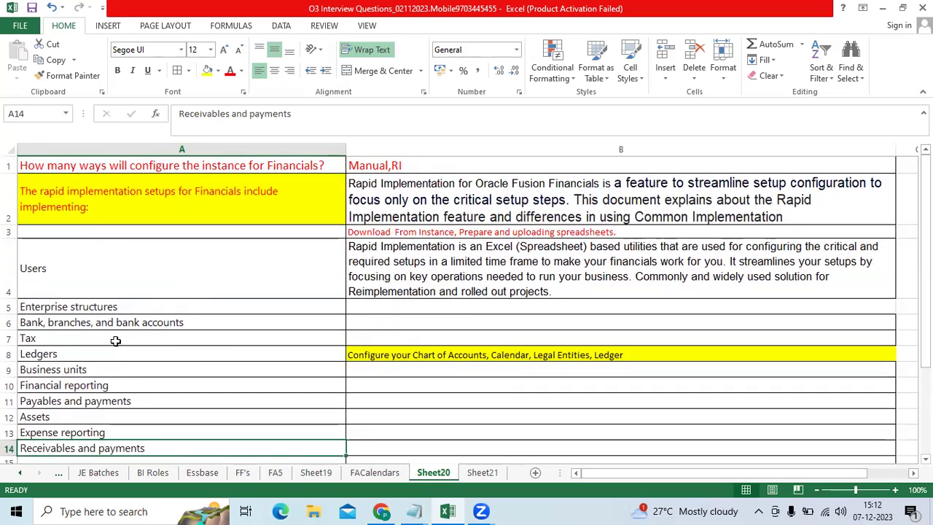
click(480, 472)
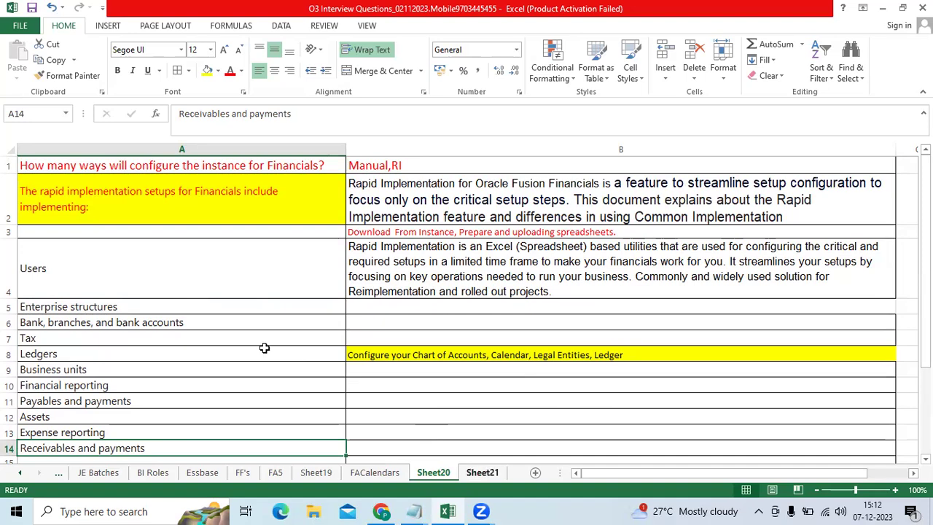
Review Sheet21's tasks from Define Common Applications Configuration to Define Financial Reporting, then return to Sheet20.
click(161, 210)
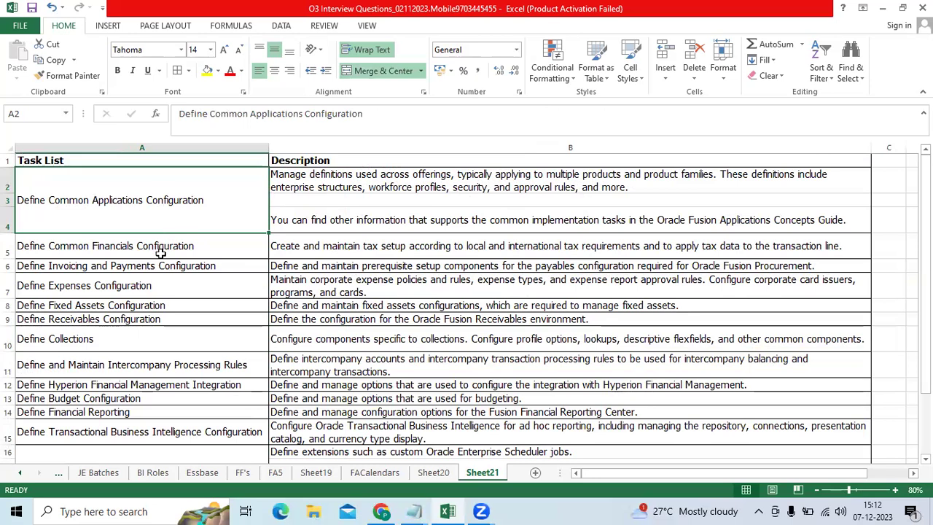
click(161, 252)
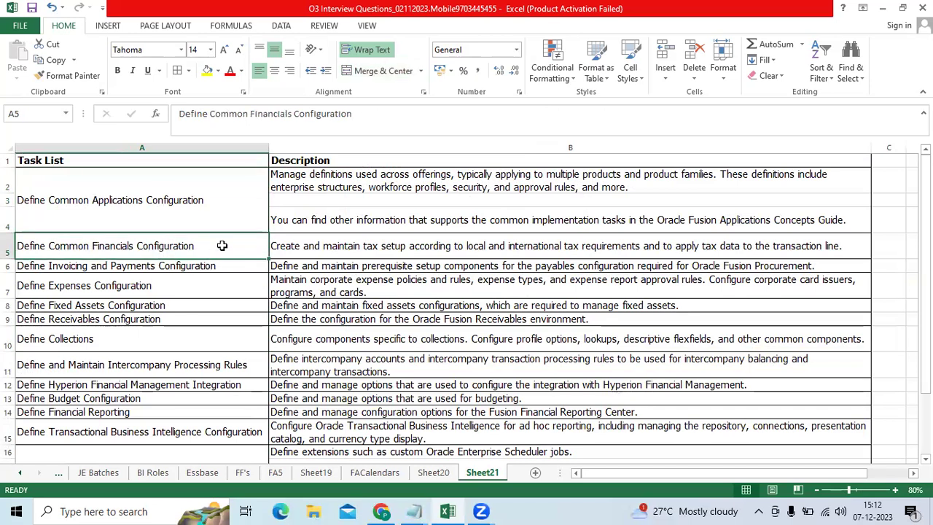
click(197, 265)
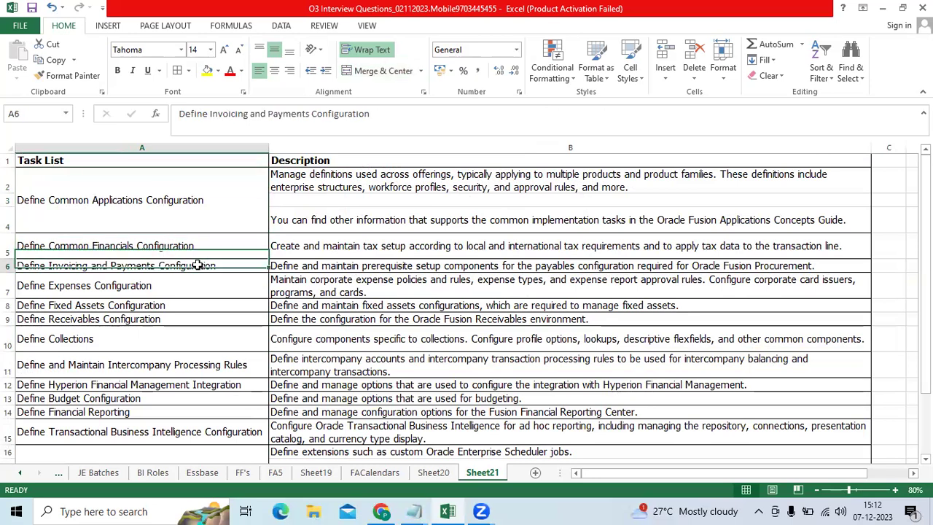
click(166, 285)
click(164, 305)
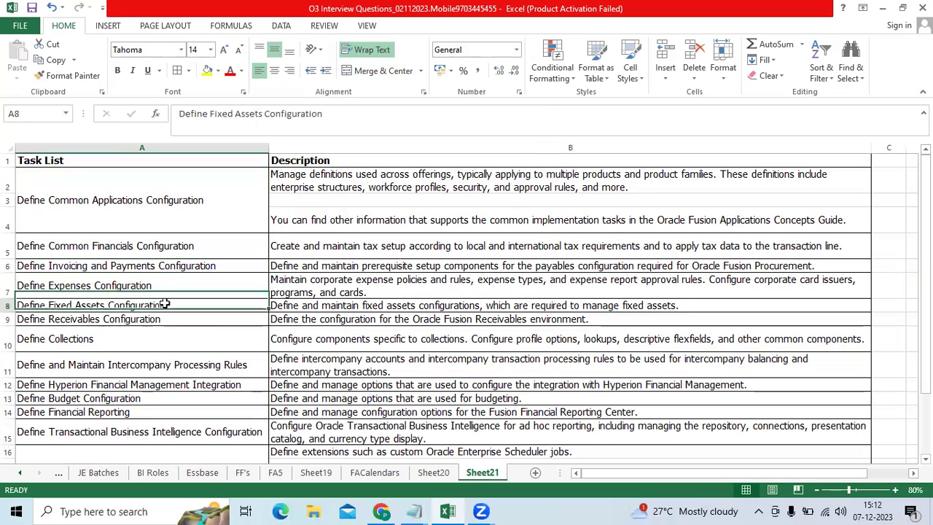
click(162, 317)
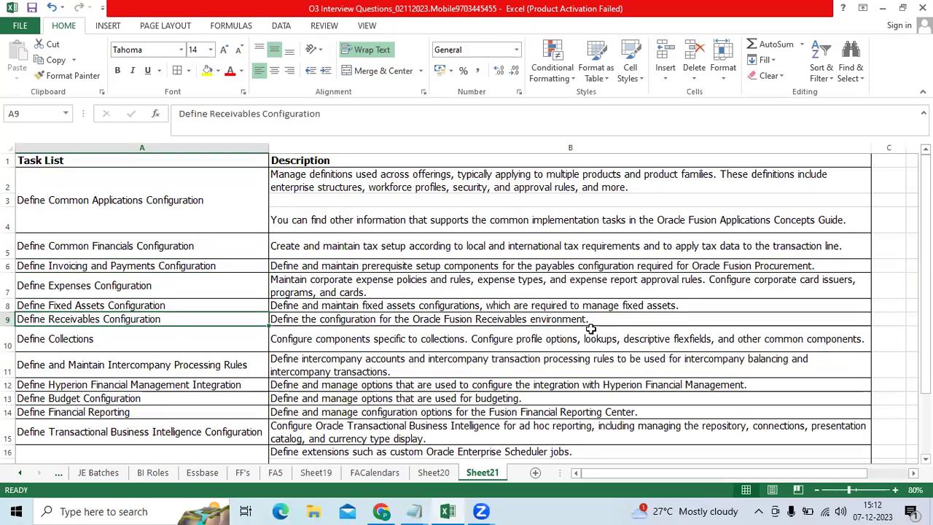
click(152, 346)
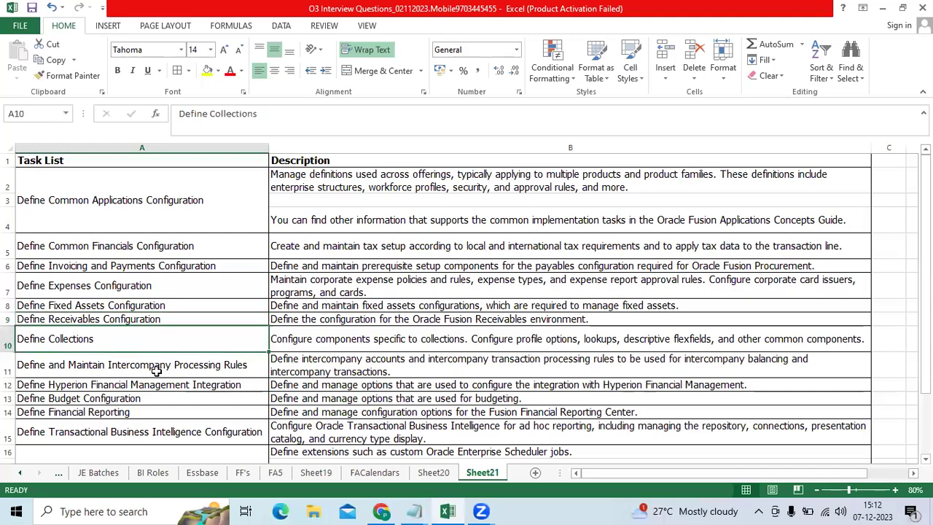
click(142, 412)
scroll(185, 400, down, 1)
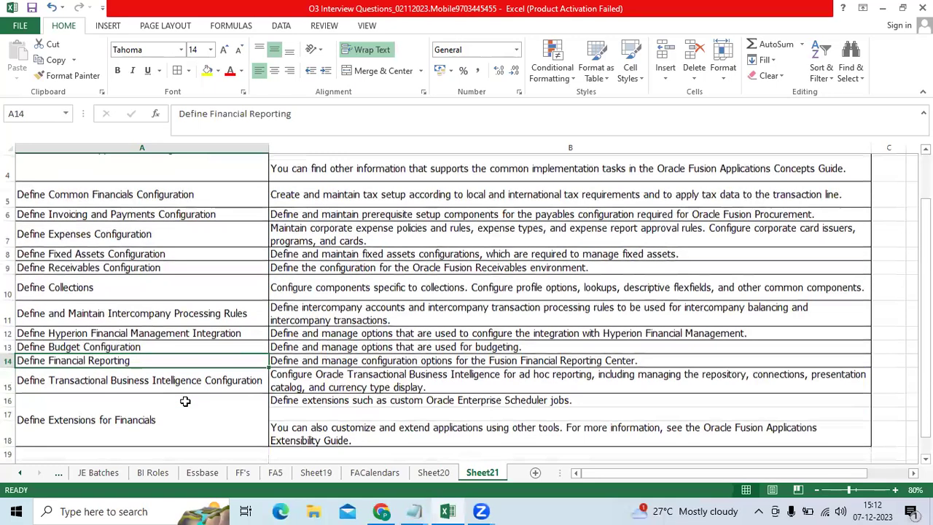
scroll(186, 397, up, 1)
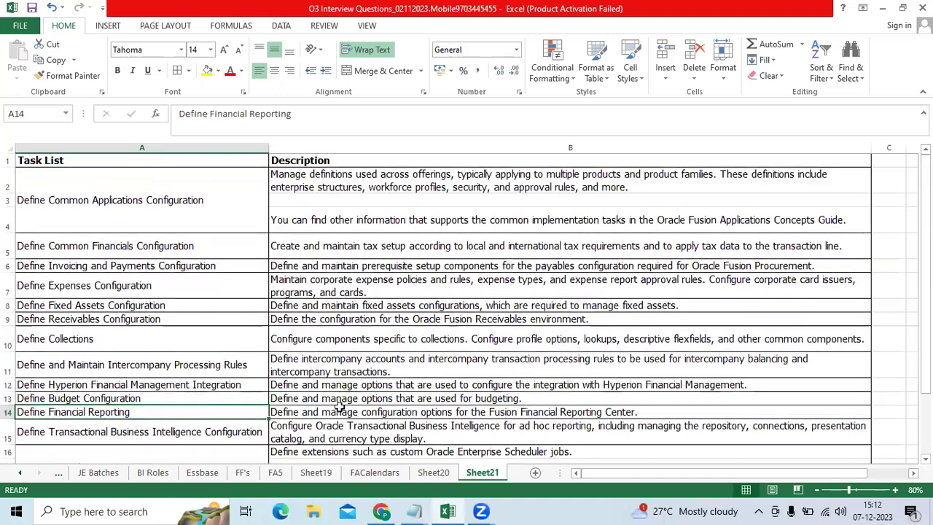
click(432, 473)
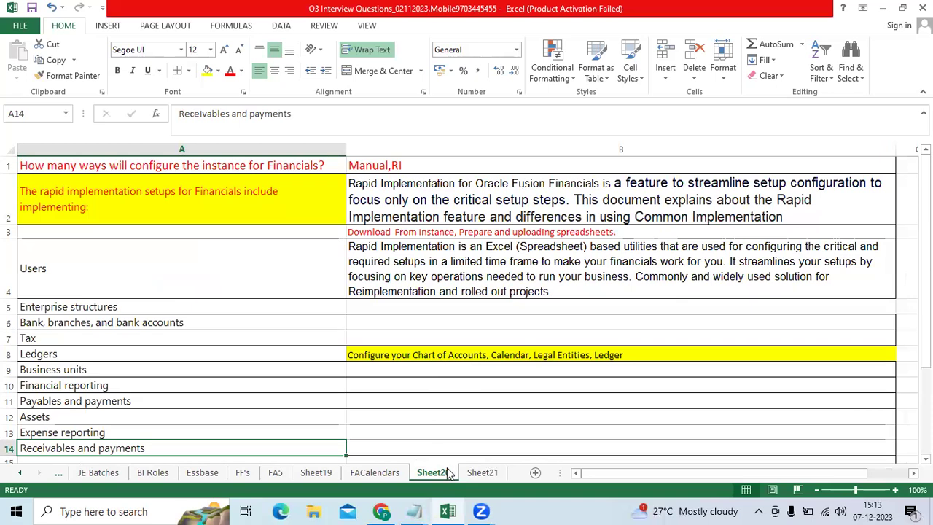
Download the chart of accounts spreadsheet template and open RapidImplementationForGeneralLedger.xlsm.
click(381, 510)
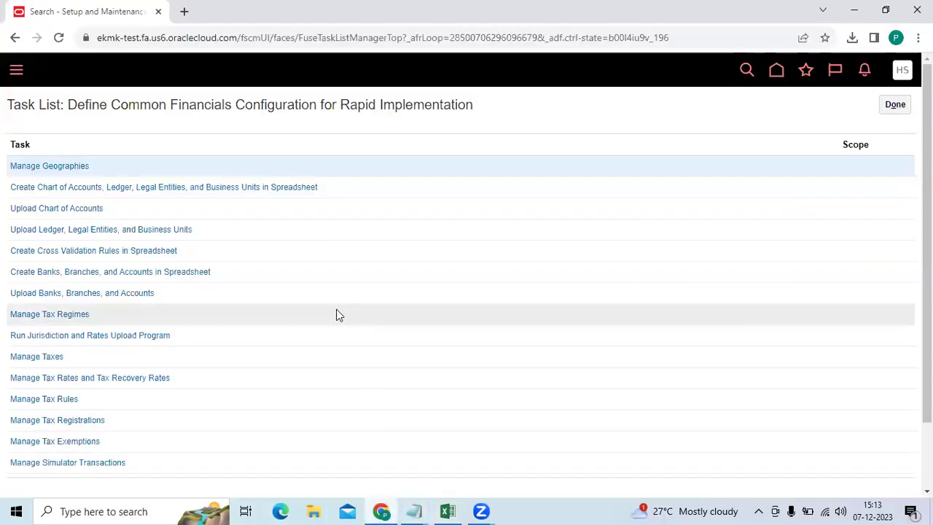
click(77, 188)
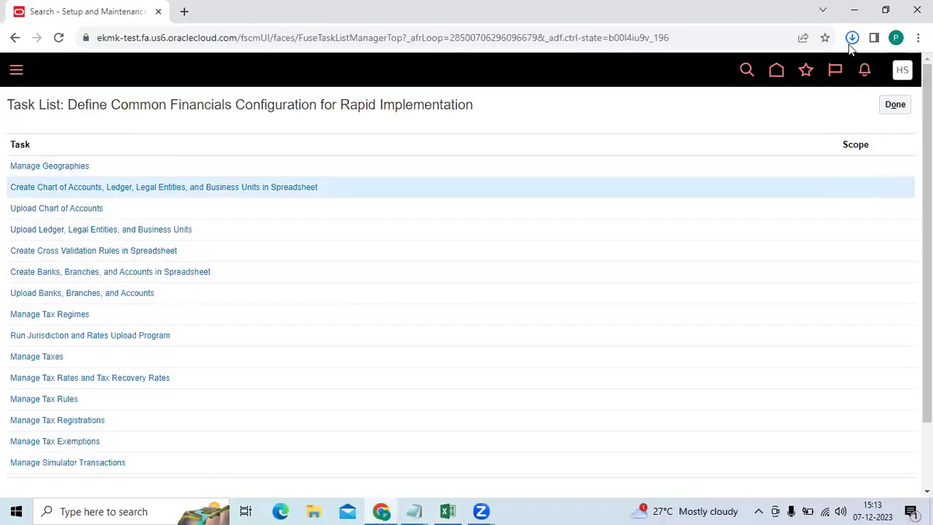
click(852, 38)
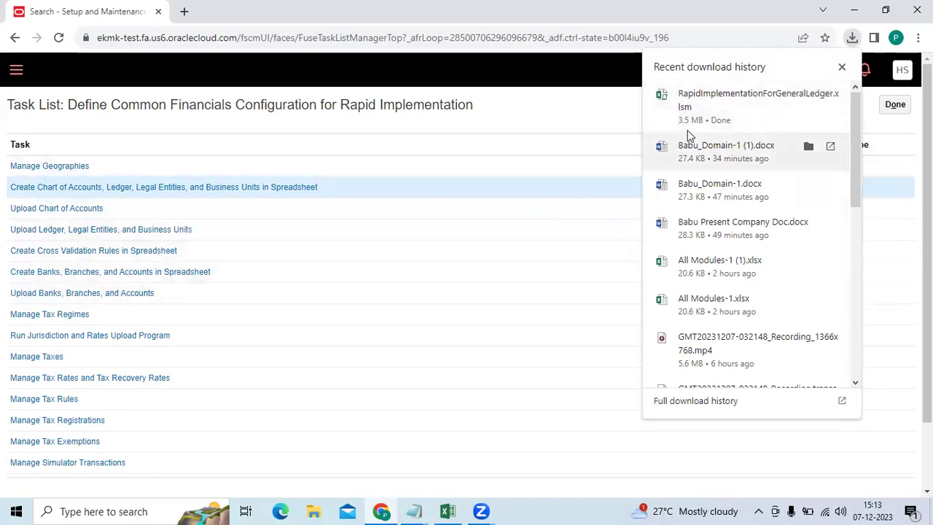
click(736, 108)
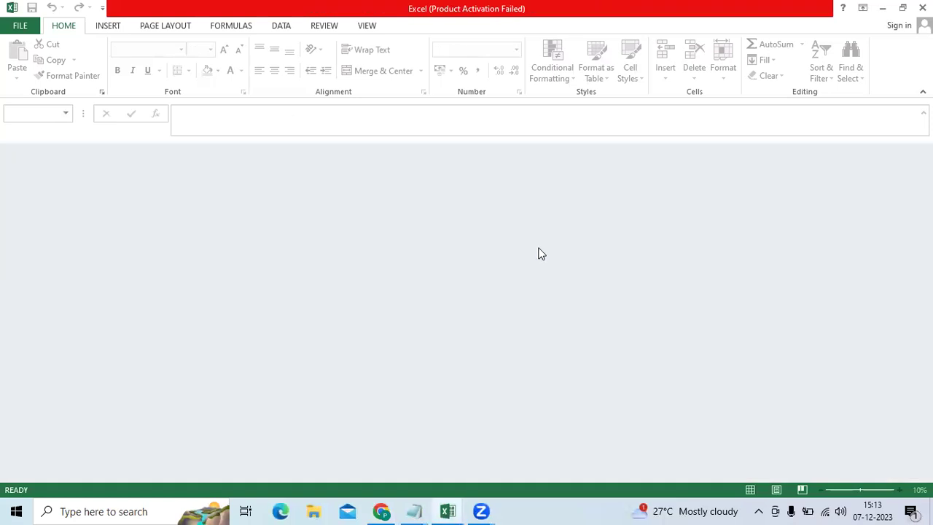
Dismiss the Office activation prompt and bring the RapidImplementationForGeneralLedger workbook forward.
click(602, 384)
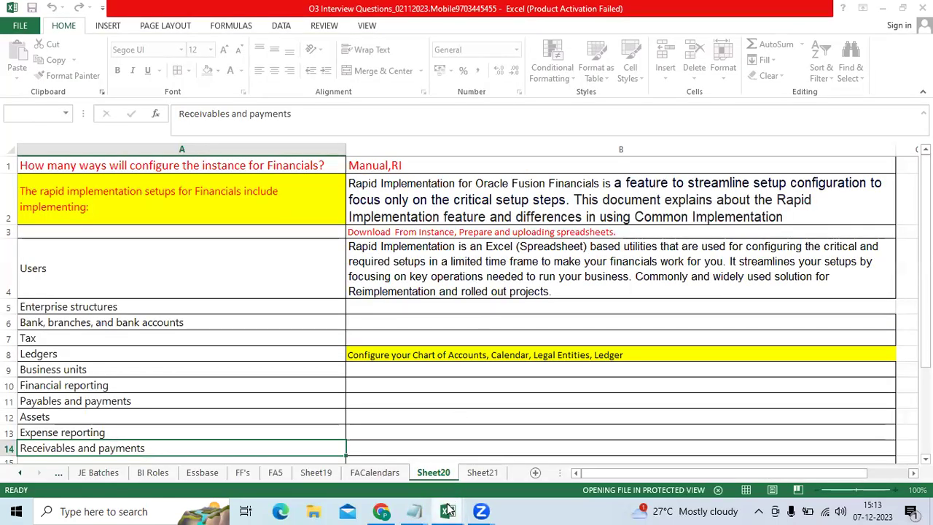
click(508, 450)
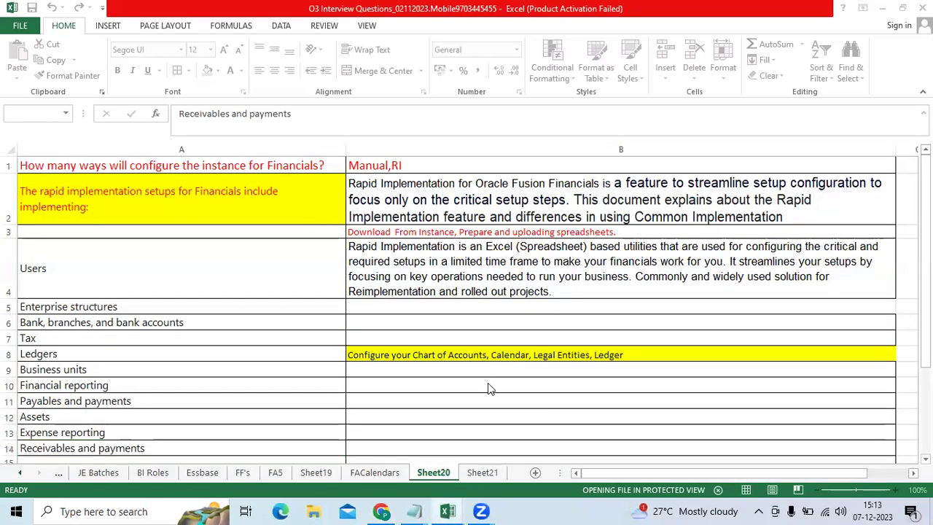
key(alt+Tab)
key(alt+Tab)
mouse_move(447, 511)
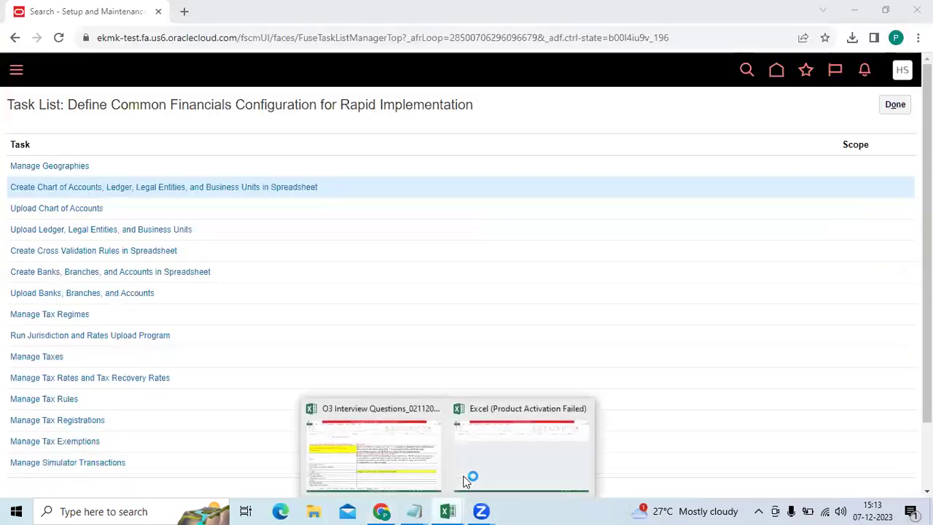
click(477, 467)
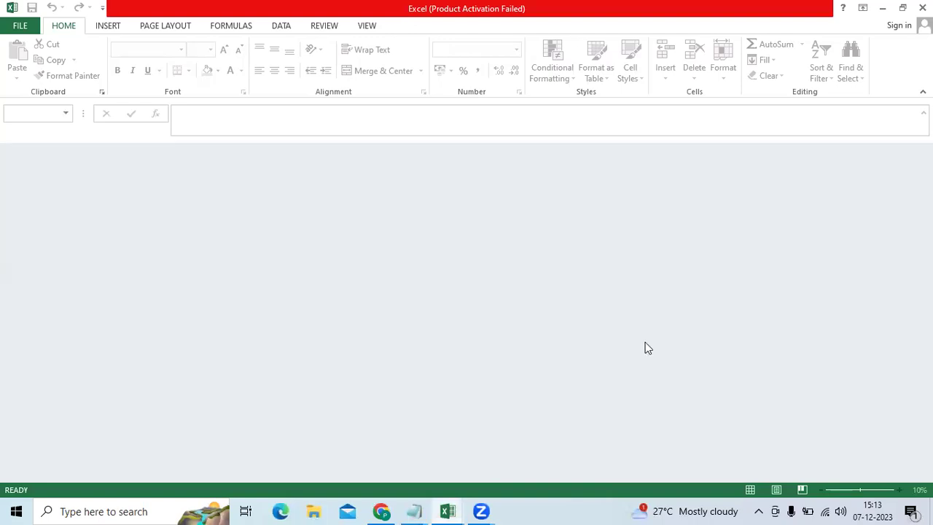
key(alt+Tab)
key(alt+Tab)
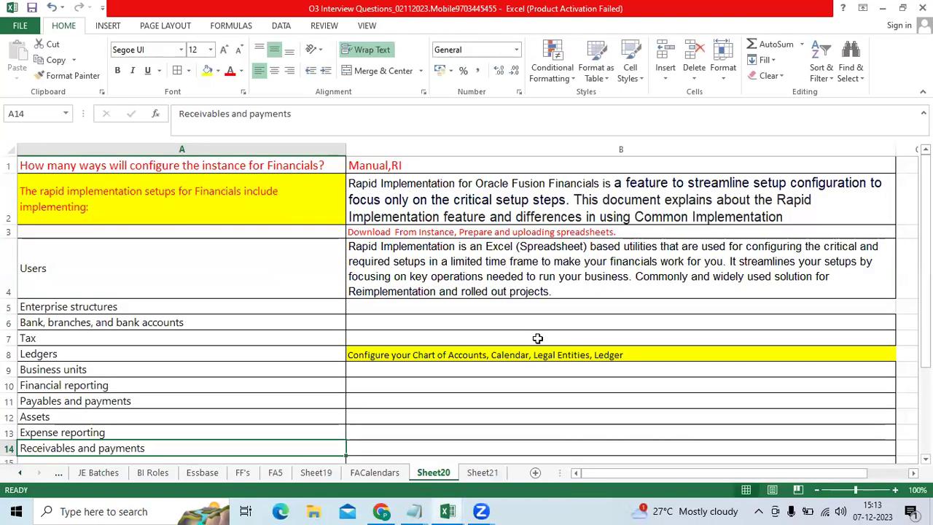
click(447, 511)
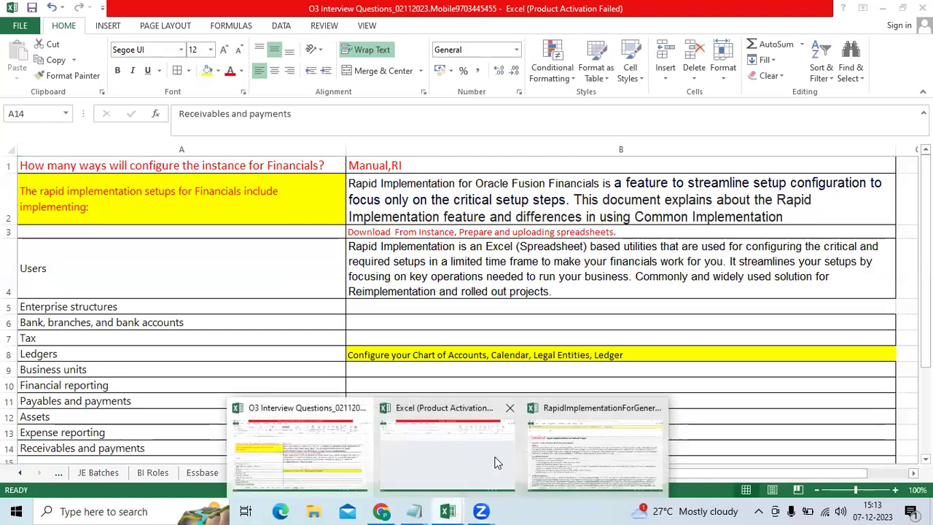
click(536, 400)
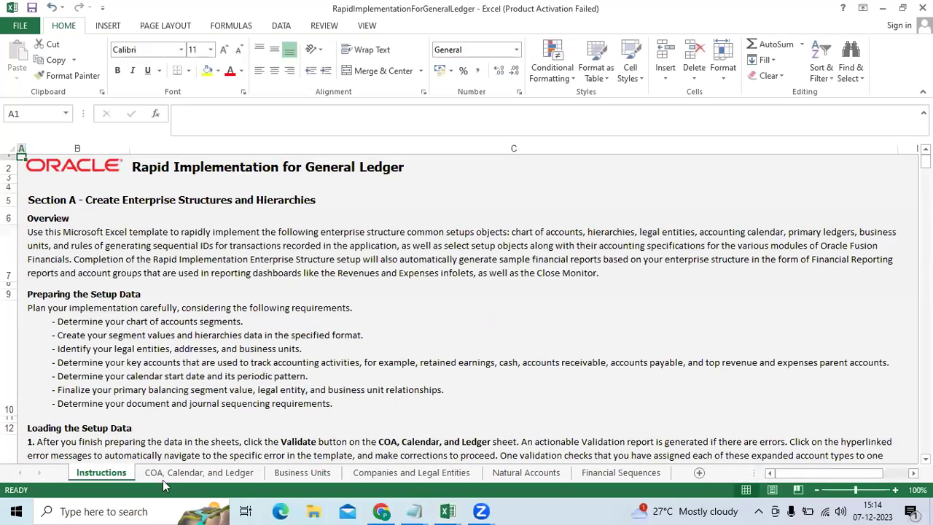
Review the template sheets from COA, Calendar, and Ledger through Financial Sequences.
click(170, 474)
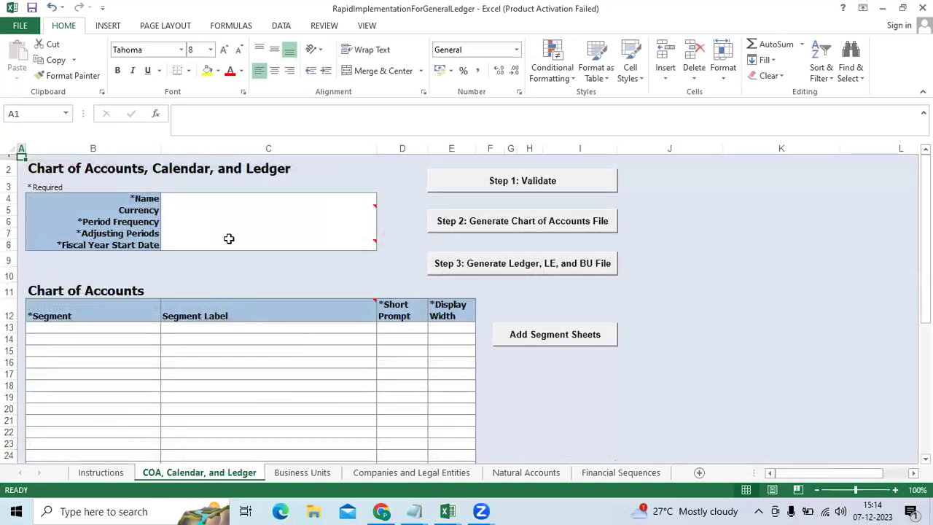
click(302, 474)
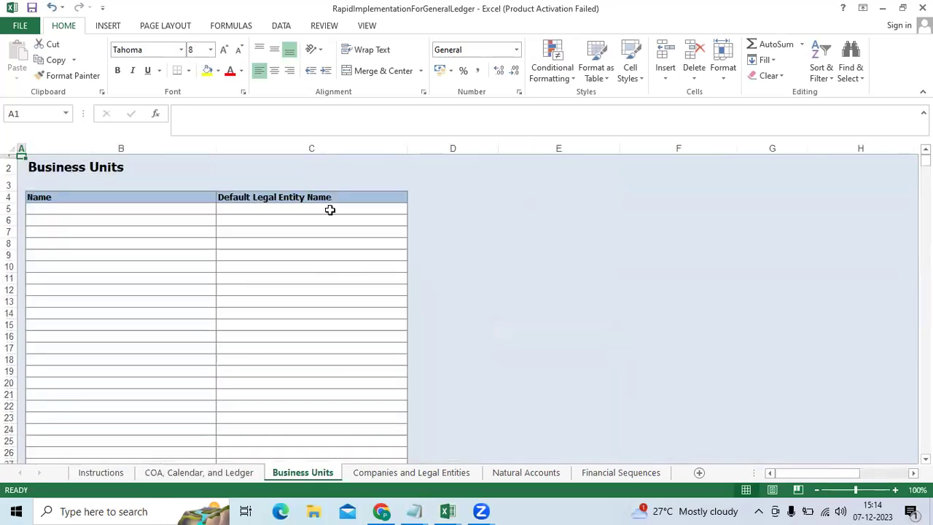
click(412, 474)
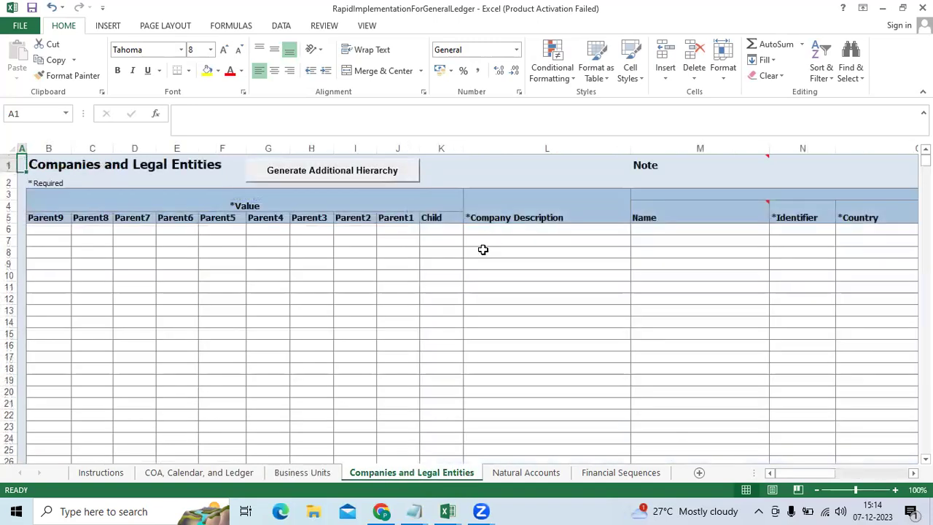
click(531, 473)
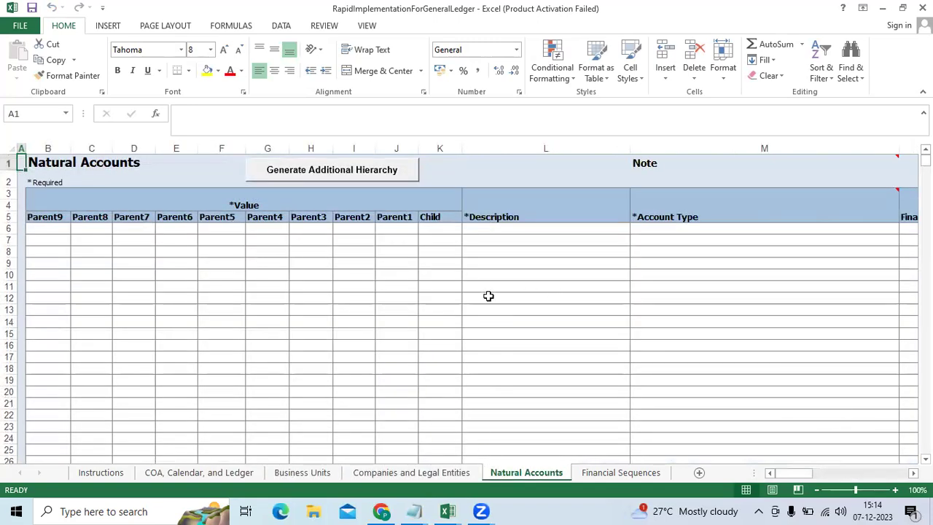
click(589, 474)
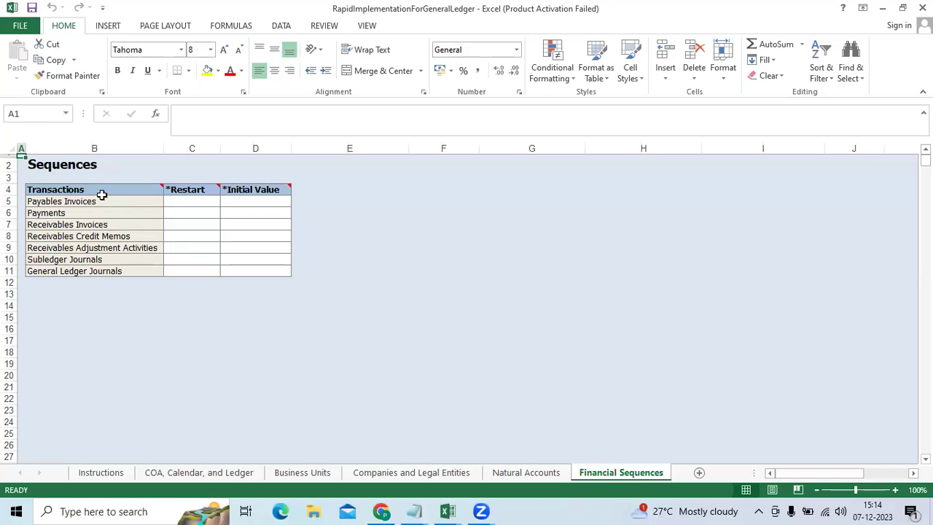
drag(100, 201, 104, 271)
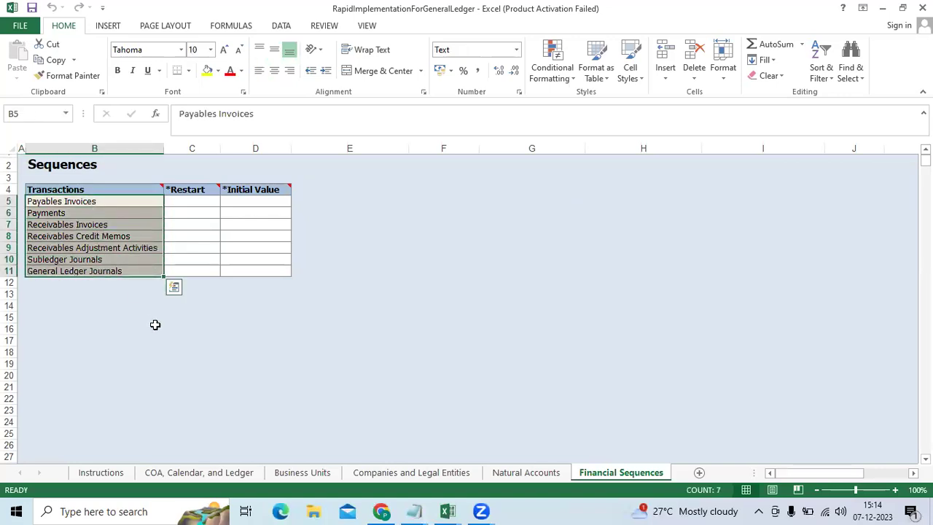
Scroll through the Instructions sheet, ending back at its top.
click(100, 473)
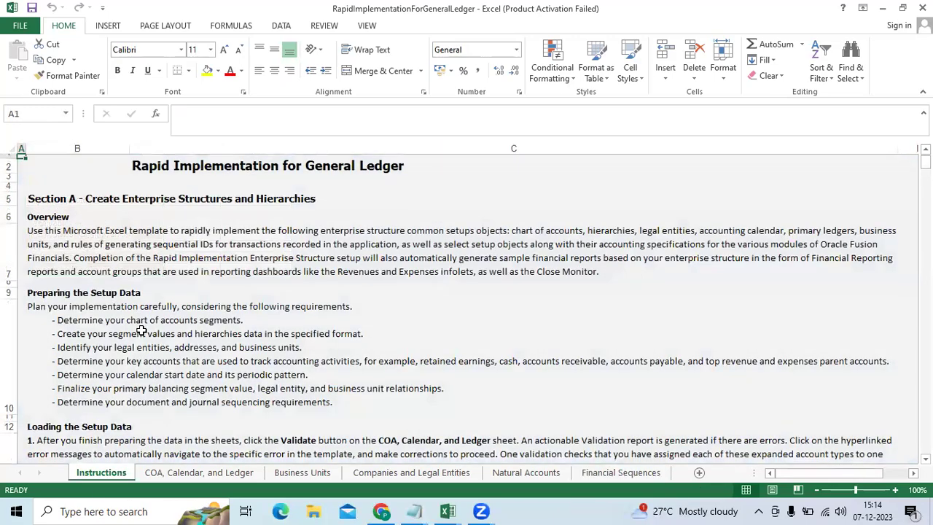
scroll(145, 328, down, 5)
scroll(164, 340, down, 5)
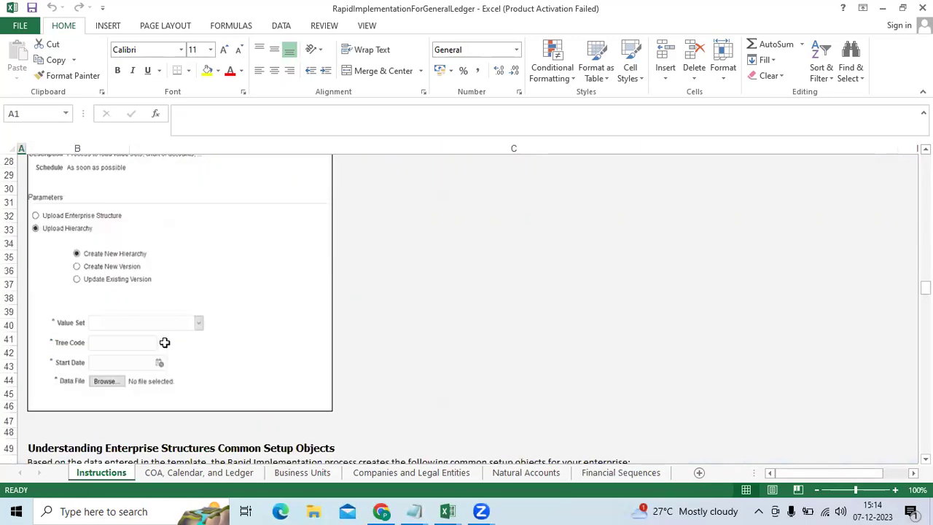
scroll(165, 342, down, 5)
scroll(165, 341, up, 5)
scroll(166, 339, up, 5)
scroll(169, 334, up, 3)
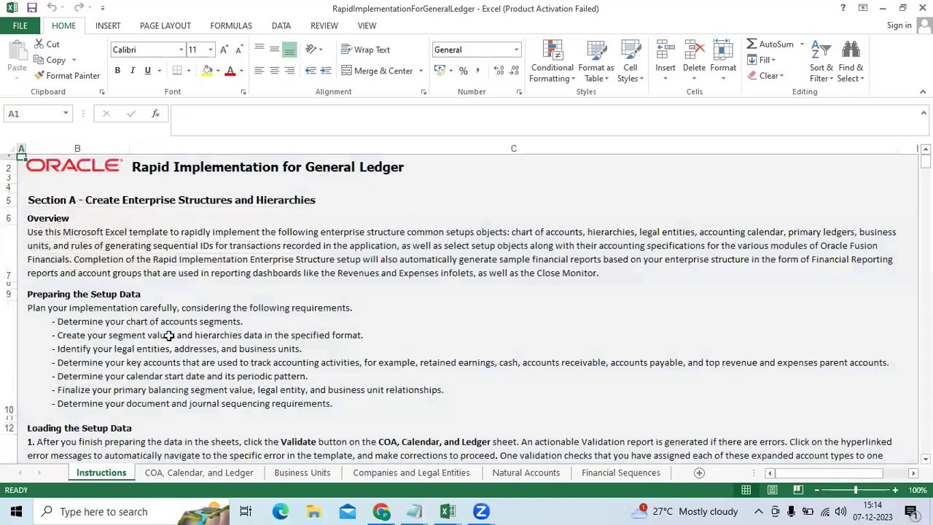